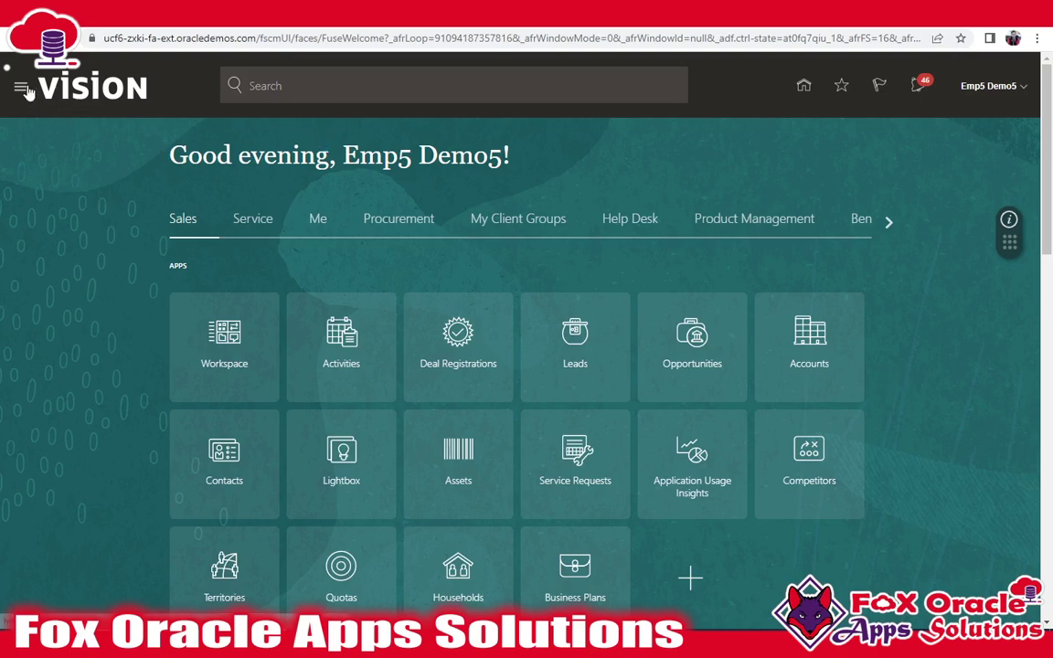
# - Open Reports and Analytics from the Tools group of the navigator
pyautogui.scroll(-2, 318, 375)
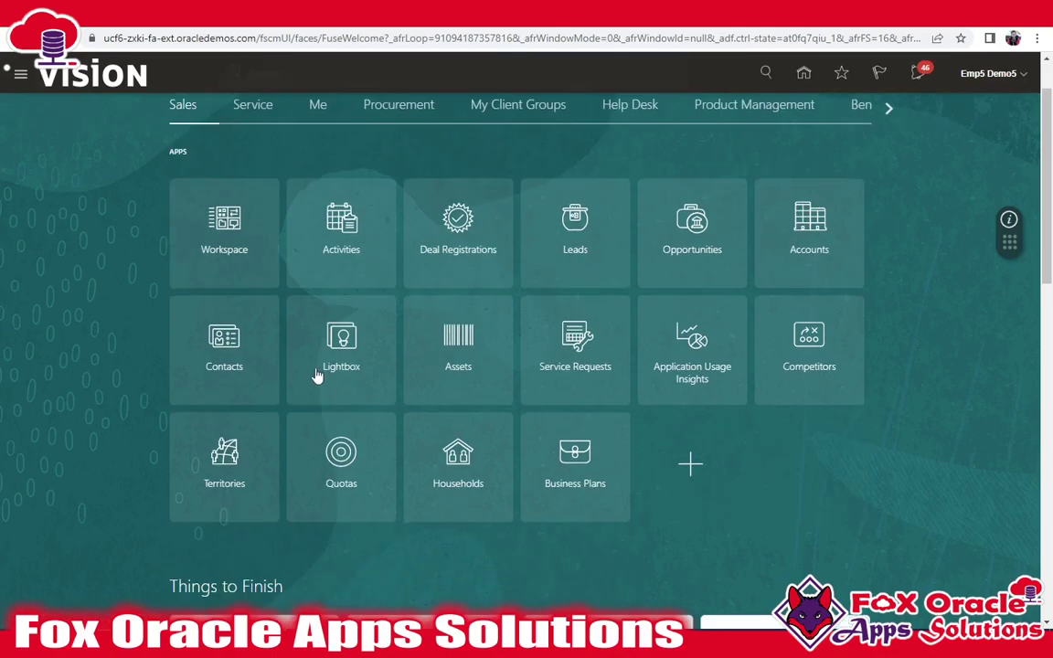
pyautogui.click(20, 73)
pyautogui.scroll(-10, 211, 329)
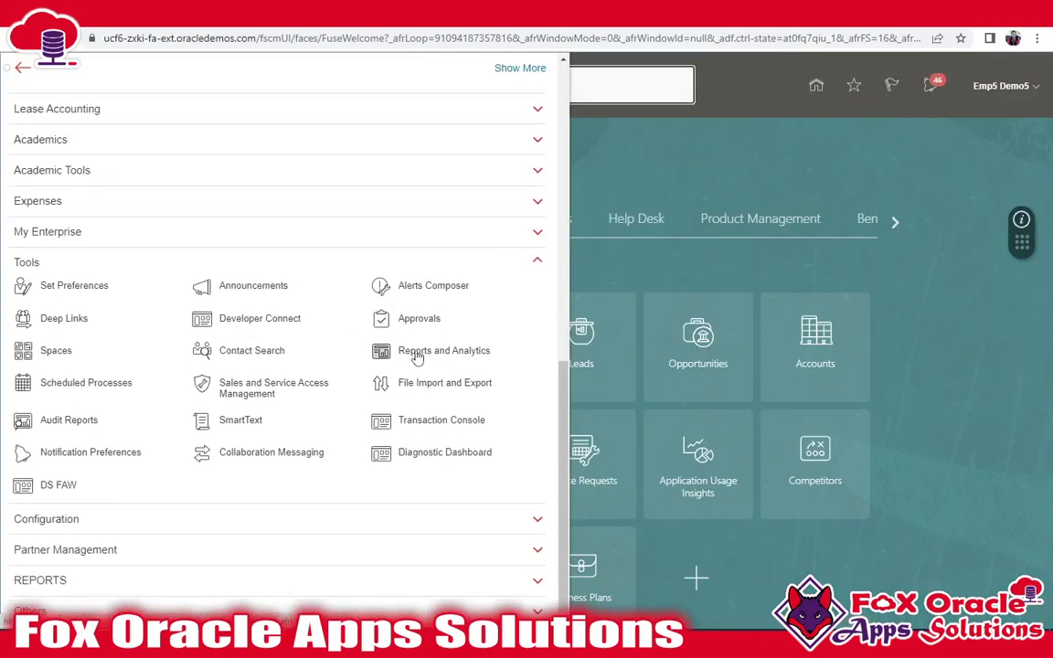
pyautogui.click(418, 353)
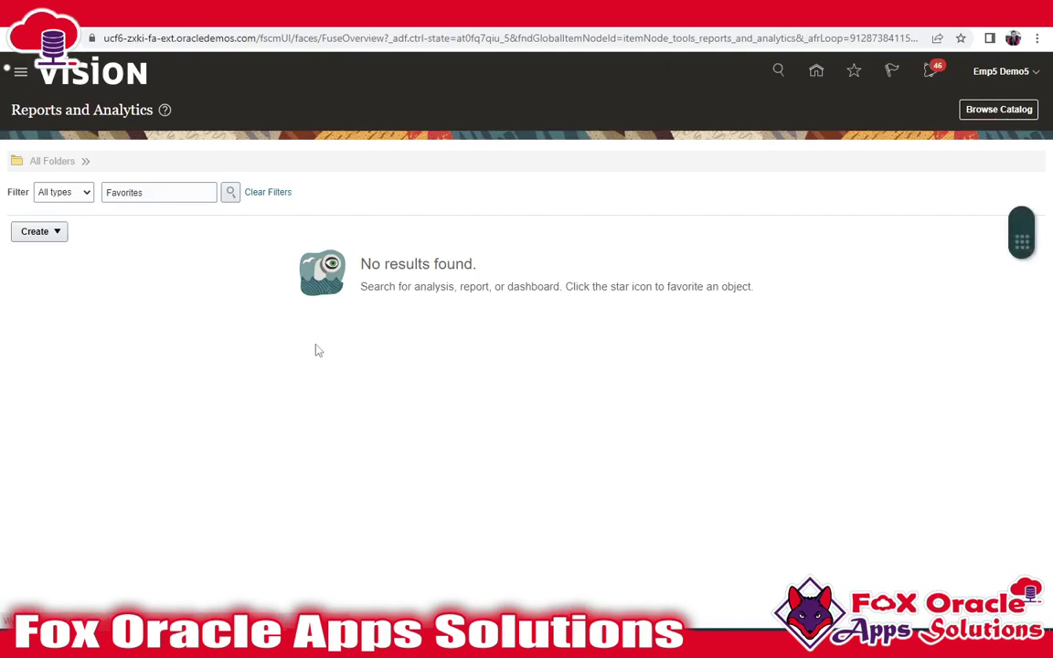
# - Start creating a new report and dismiss the guided Create Report wizard to reach the report editor
pyautogui.click(56, 232)
pyautogui.click(50, 253)
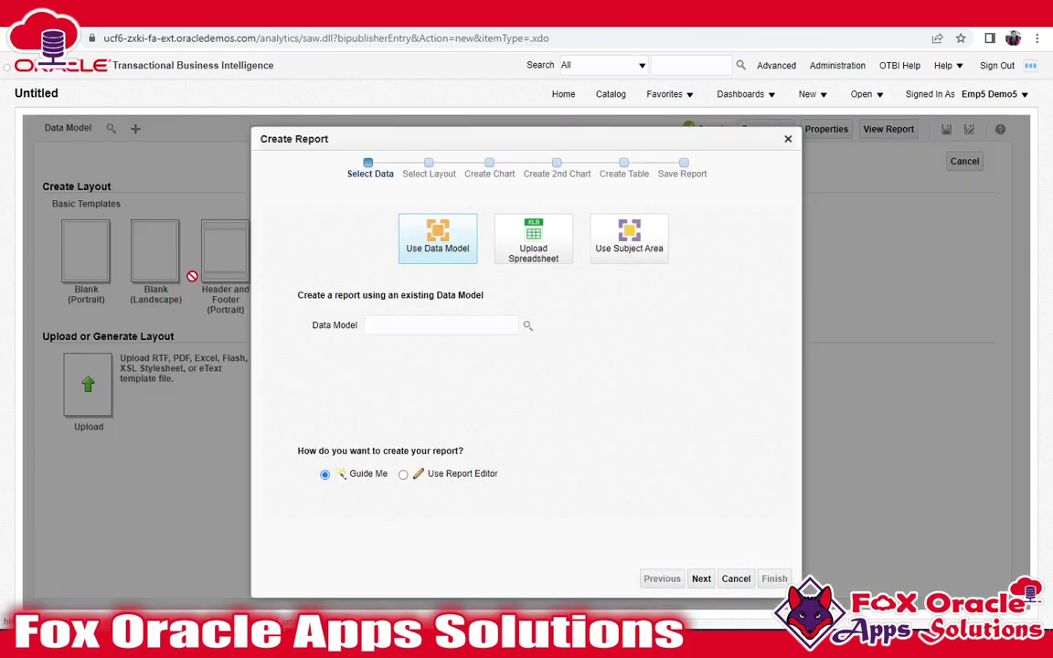
pyautogui.click(736, 580)
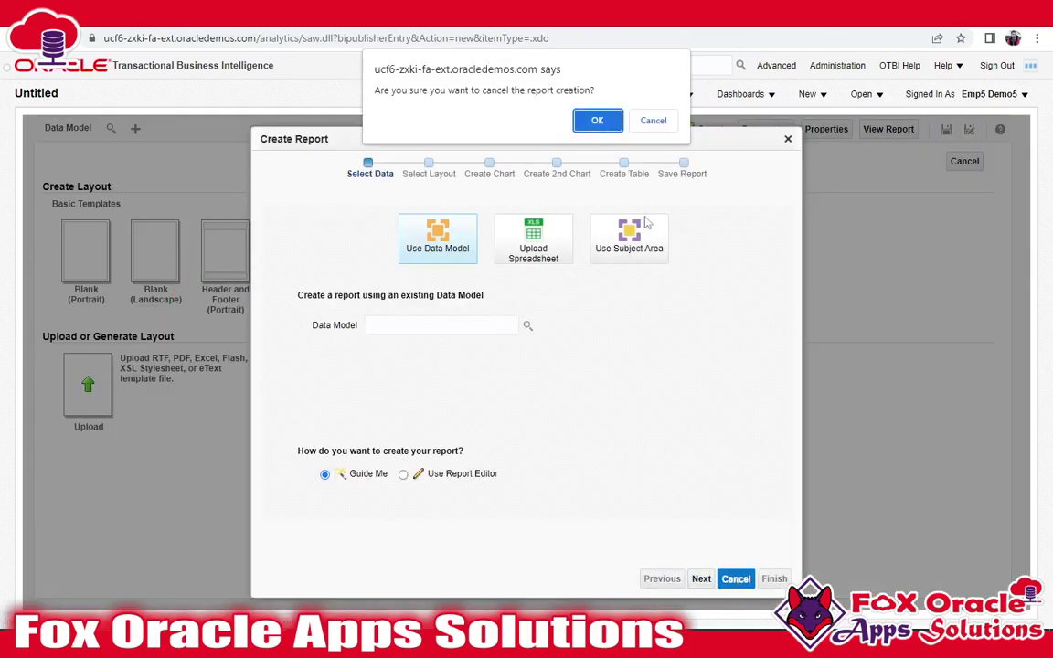
pyautogui.click(598, 114)
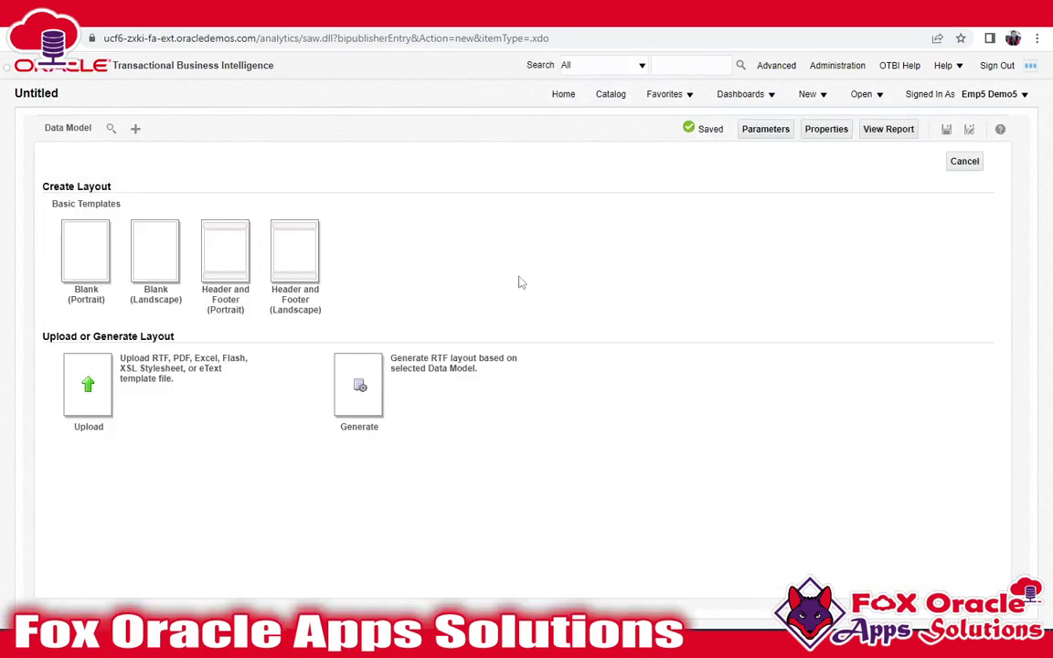
# - Create a new data model and begin a SQL Query data set named Test with the ApplicationDB_FSCM data source
pyautogui.click(135, 129)
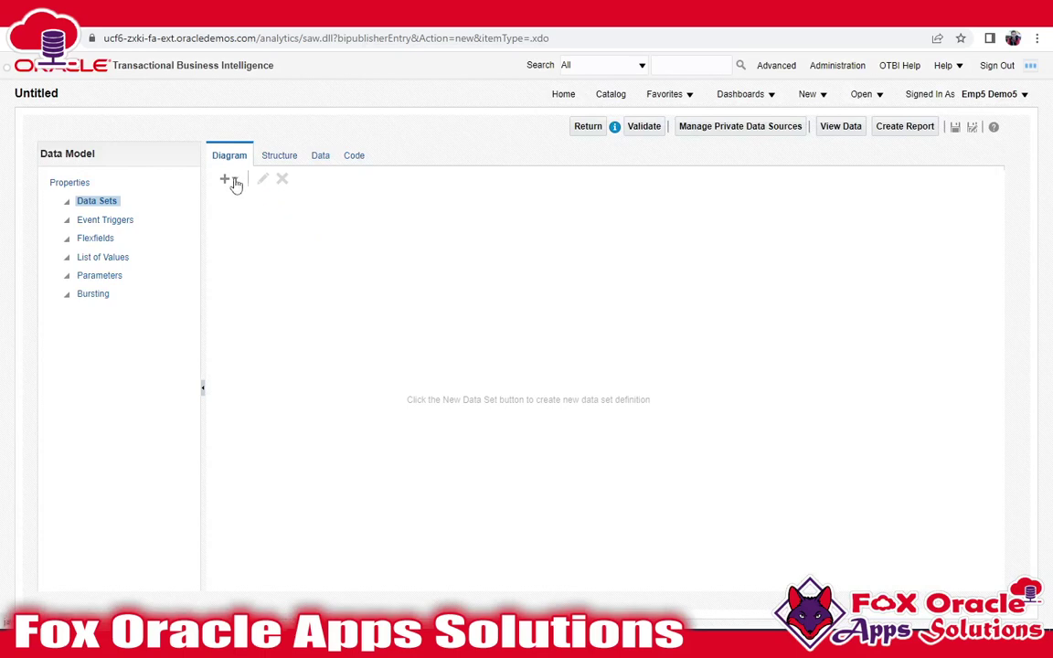
pyautogui.click(232, 181)
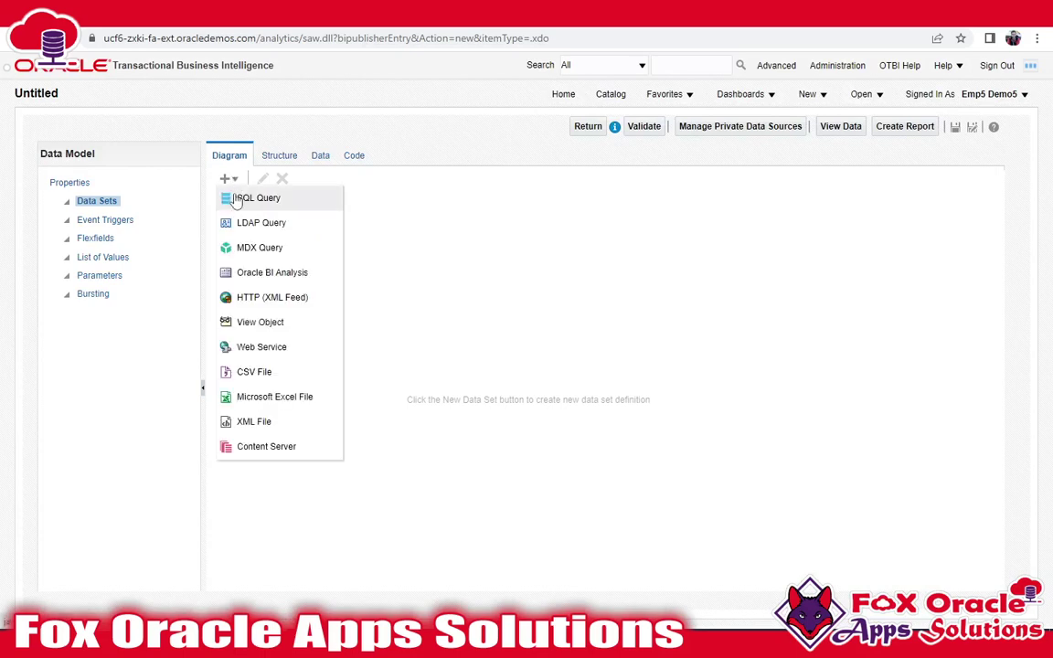
pyautogui.click(245, 198)
pyautogui.click(491, 245)
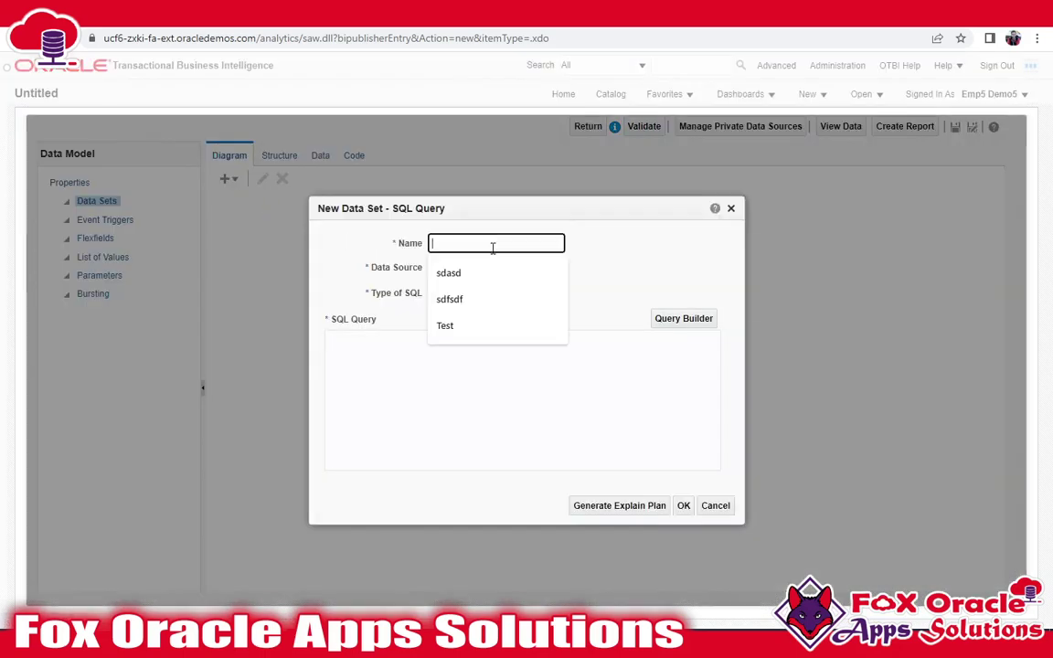
pyautogui.click(499, 327)
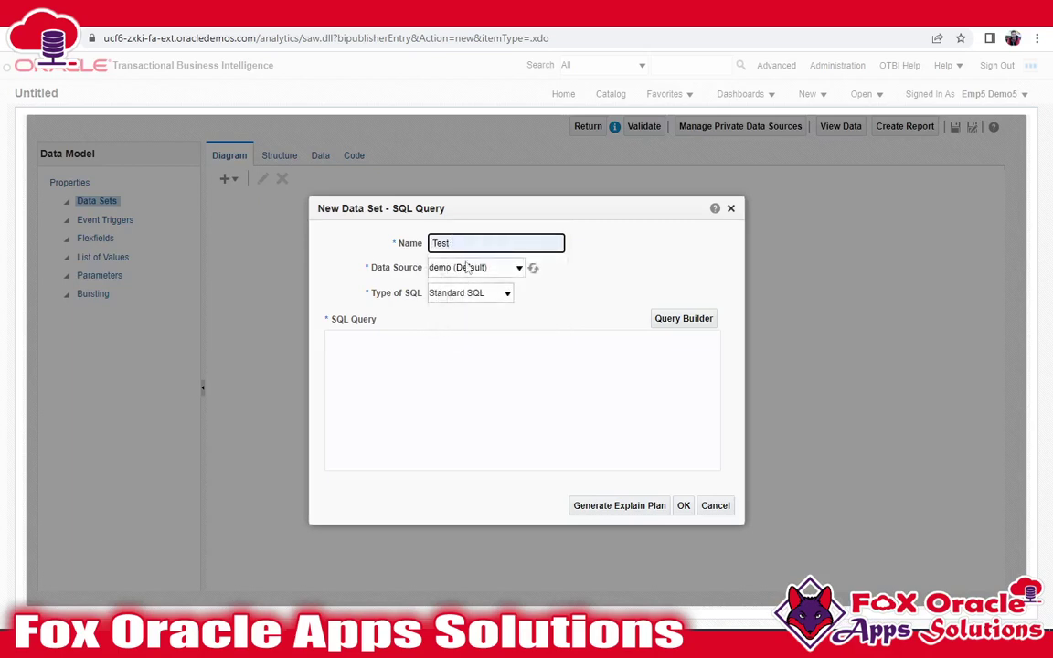
pyautogui.click(467, 267)
pyautogui.click(462, 327)
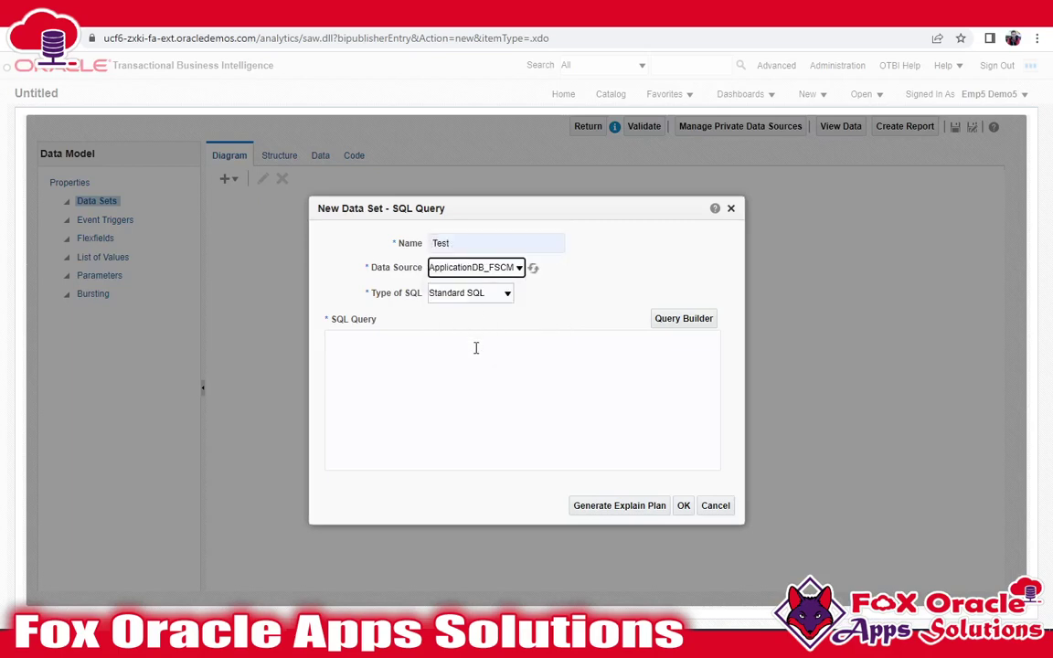
pyautogui.click(475, 347)
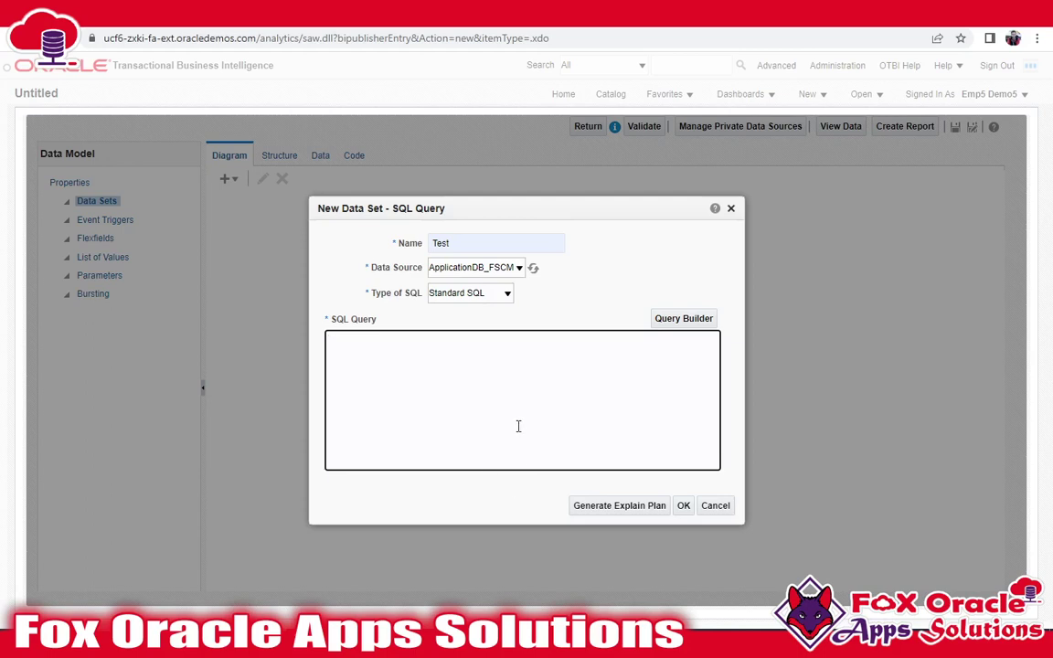
# - Switch to Notepad++ and copy the full SELECT statement through ORDER BY from Inventory Item Status Report Query.txt
pyautogui.hotkey('alt', 'Tab')
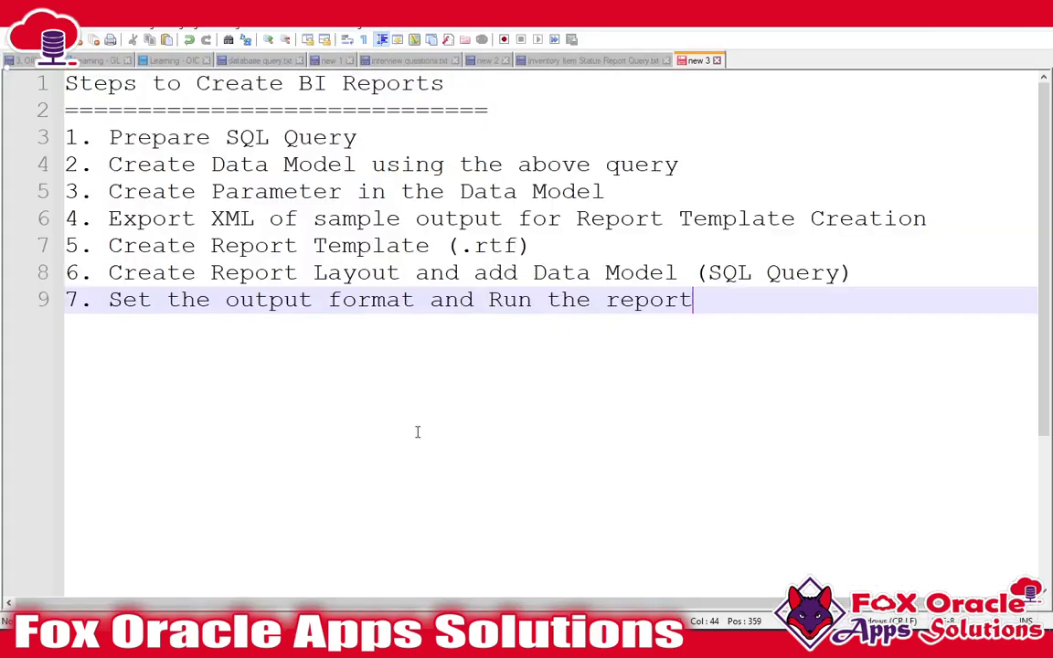
pyautogui.click(518, 61)
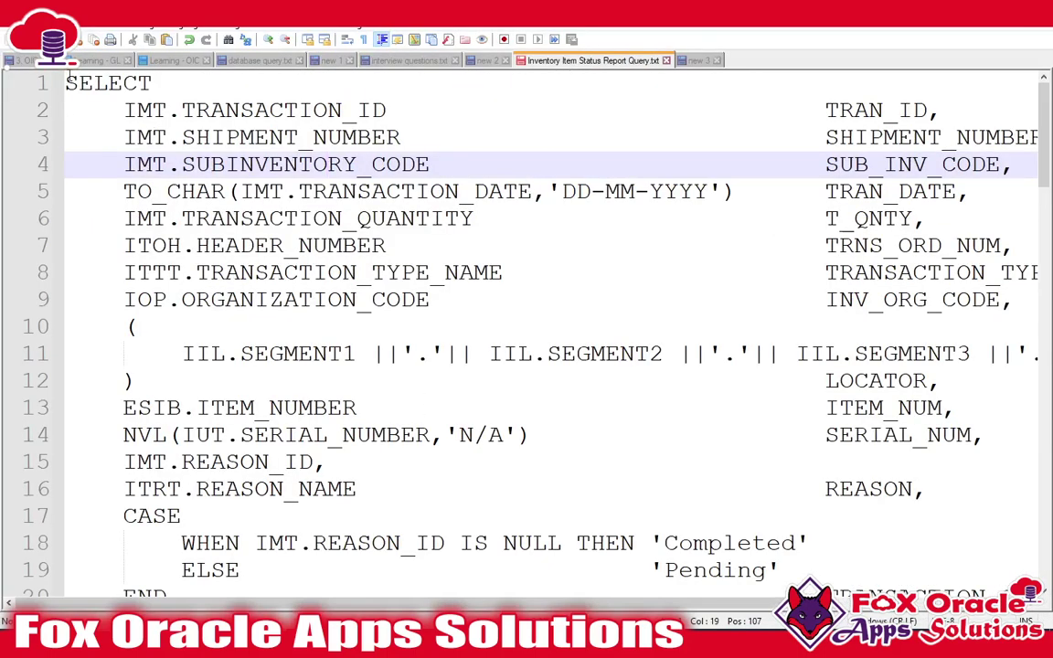
pyautogui.click(64, 82)
pyautogui.scroll(-9, 299, 269)
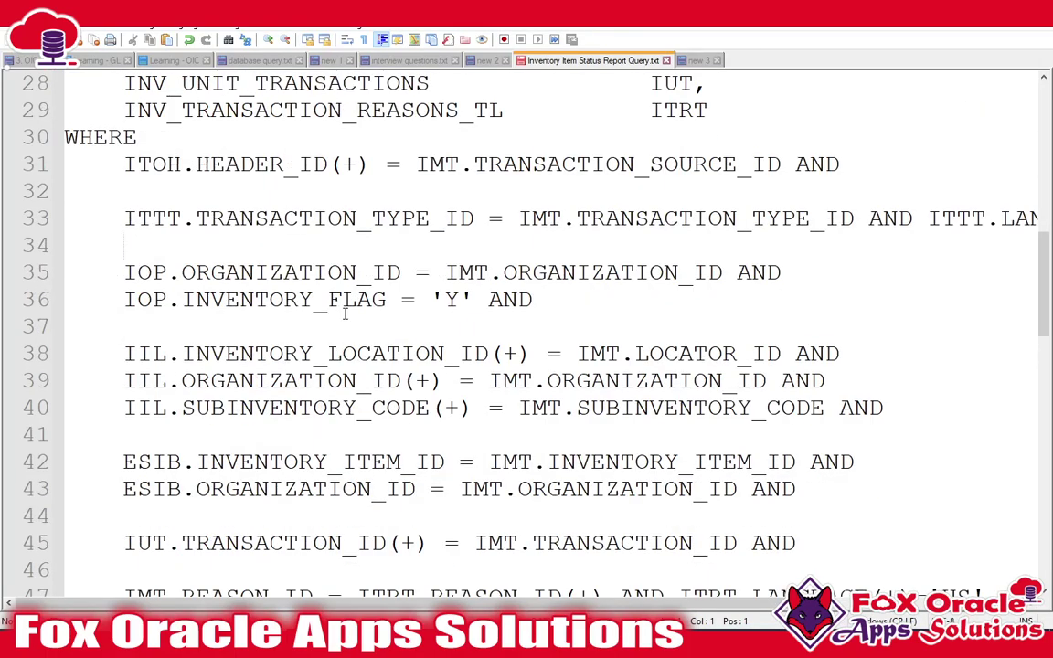
pyautogui.scroll(-5, 345, 313)
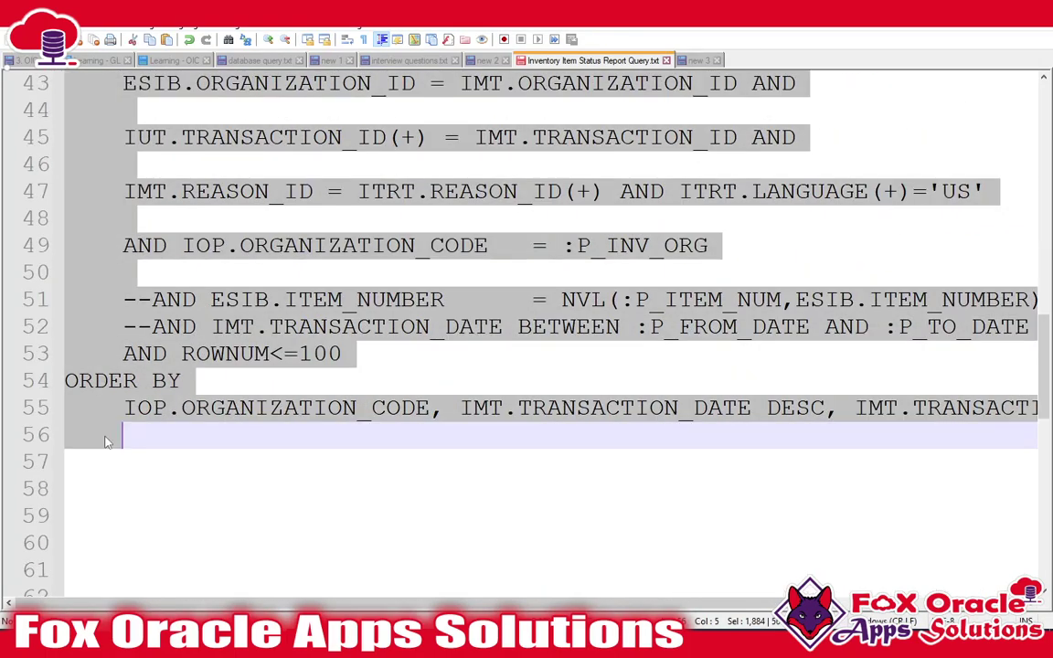
pyautogui.keyDown('shift'); pyautogui.click(121, 439); pyautogui.keyUp('shift')
pyautogui.hotkey('ctrl', 'z')
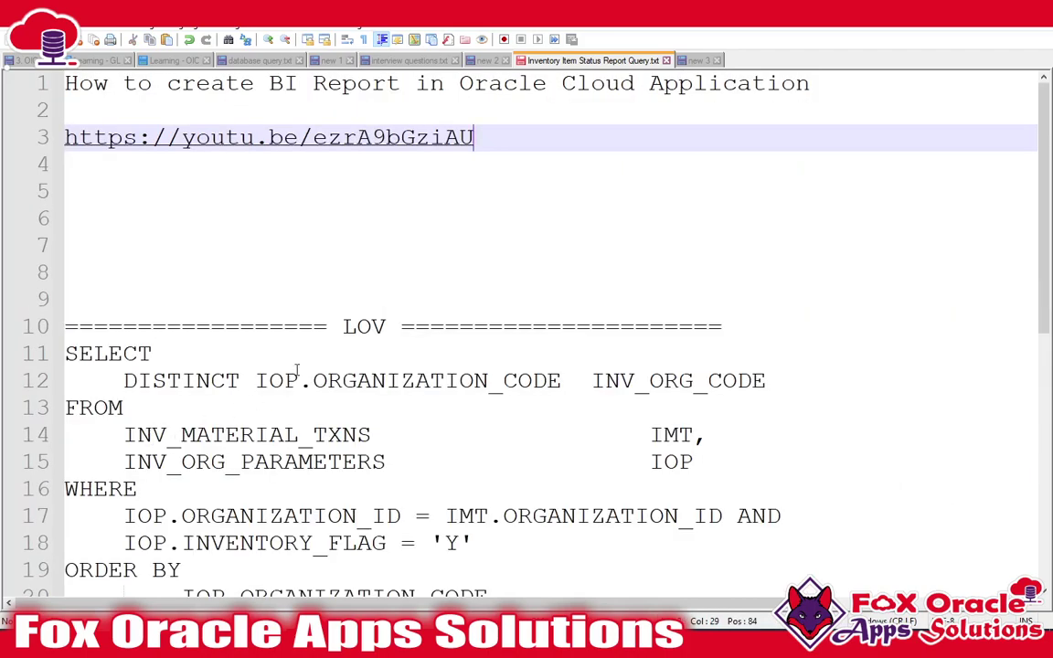
pyautogui.hotkey('ctrl', 'y')
pyautogui.scroll(12, 74, 505)
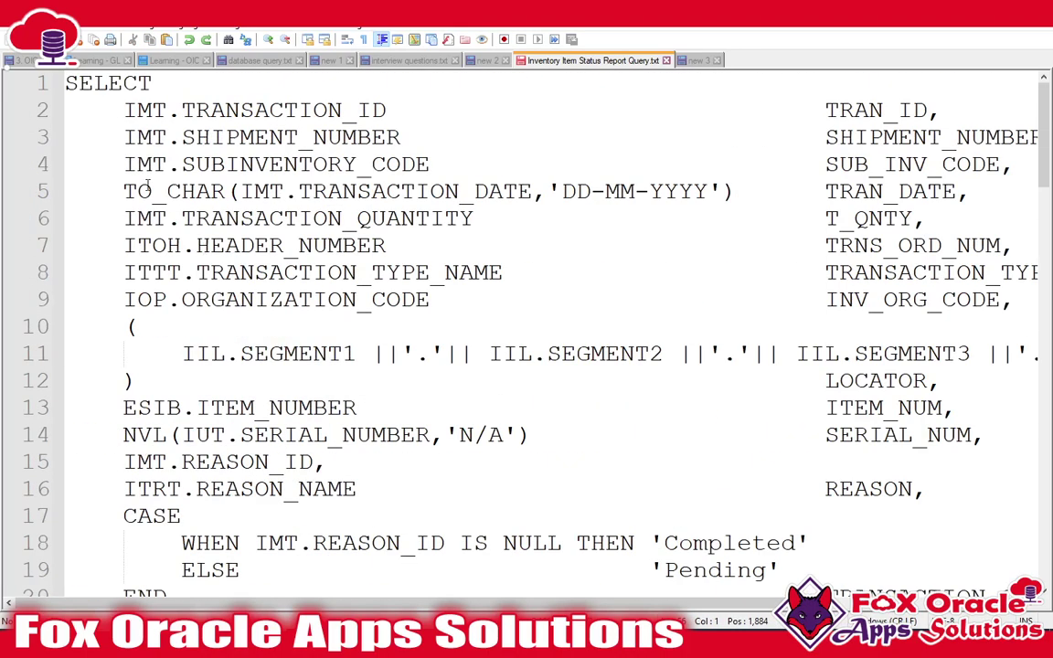
pyautogui.keyDown('shift'); pyautogui.click(66, 84); pyautogui.keyUp('shift')
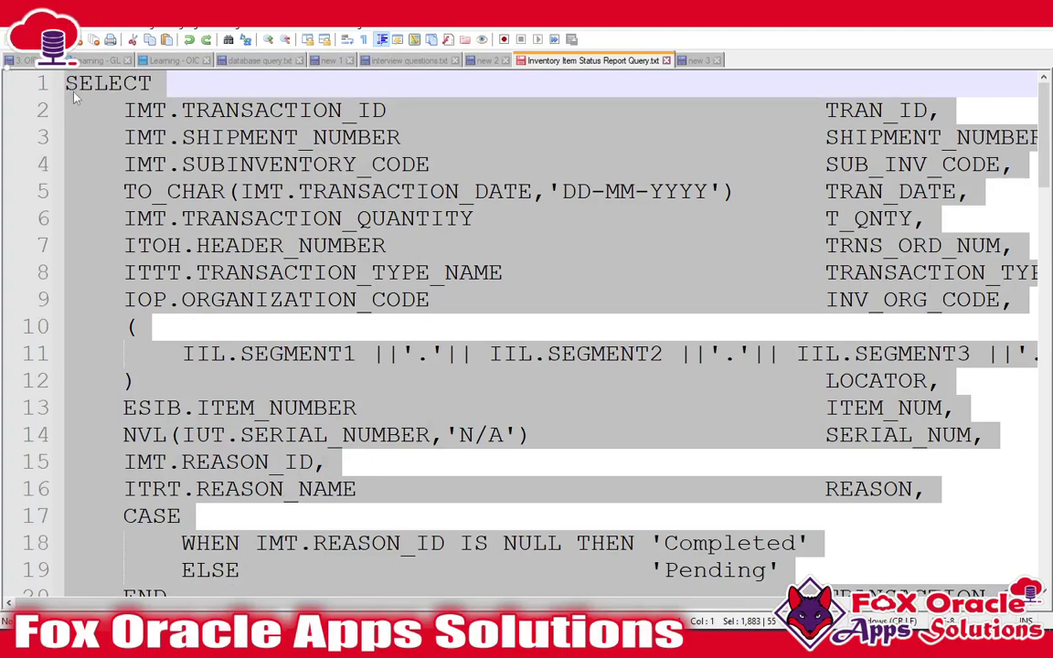
# - Examine the query down to its WHERE conditions, highlighting the :P_INV_ORG bind parameter and its colon prefix
pyautogui.scroll(-2, 384, 302)
pyautogui.click(404, 309)
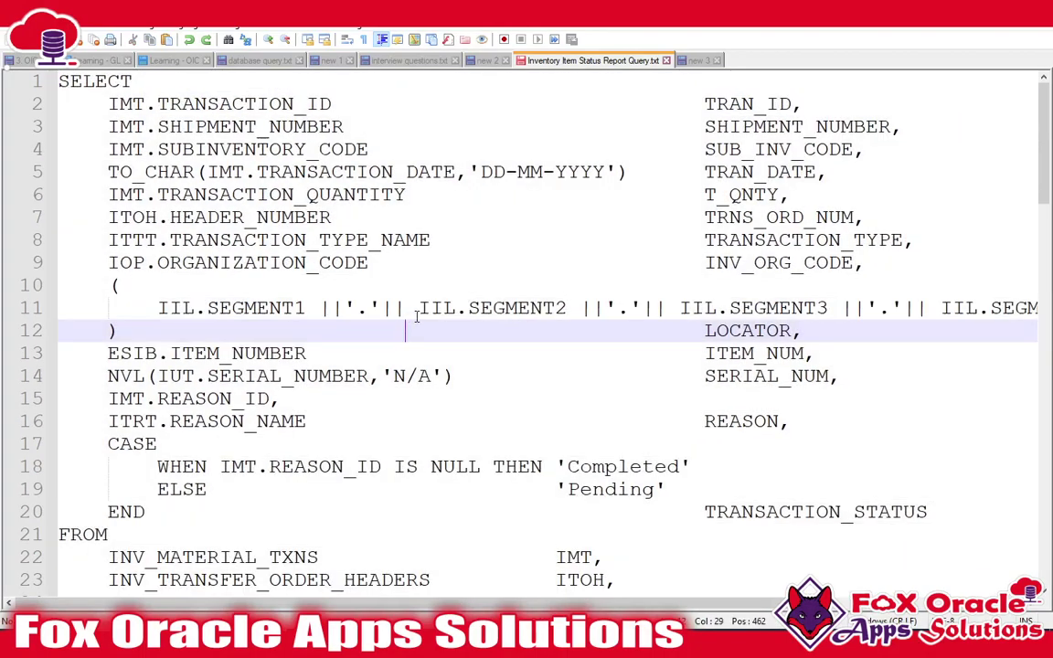
pyautogui.scroll(-11, 416, 317)
pyautogui.scroll(-4, 416, 318)
pyautogui.scroll(2, 431, 347)
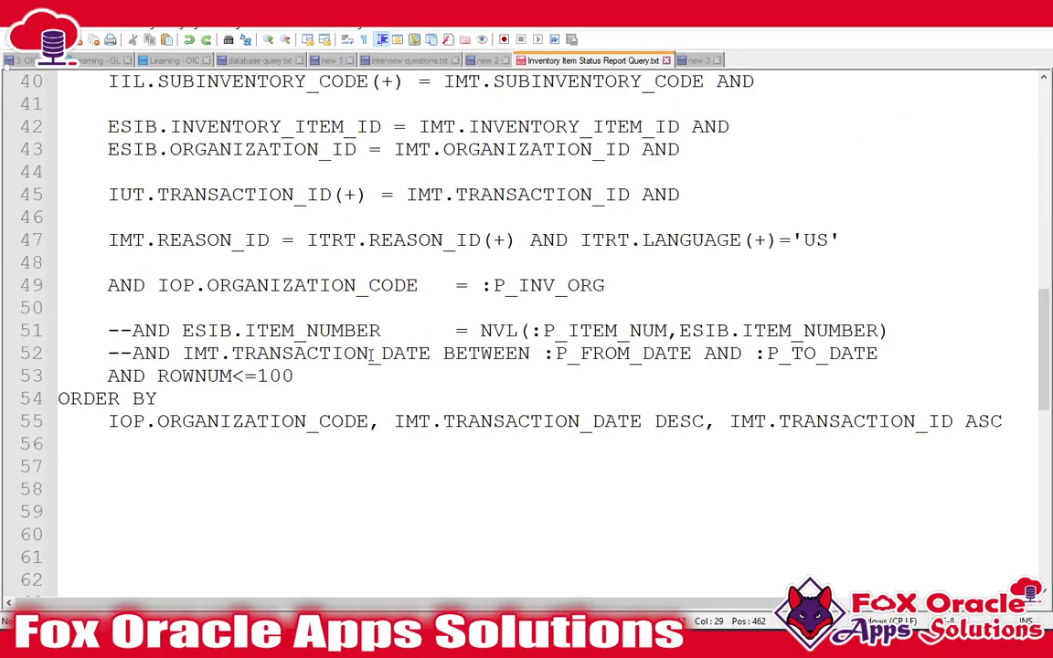
pyautogui.scroll(1, 371, 355)
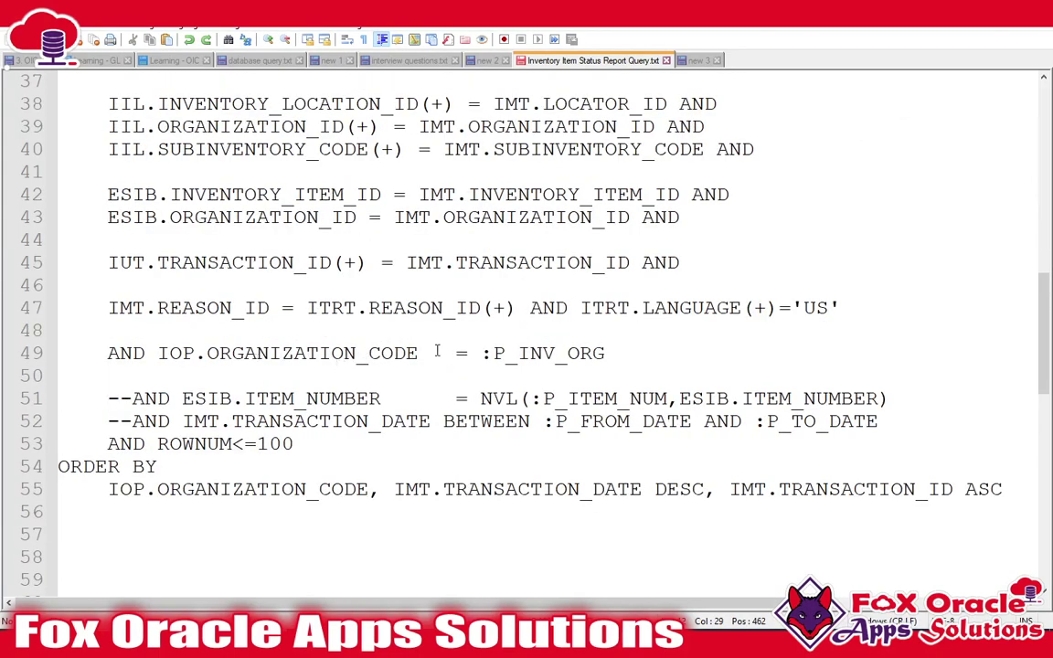
pyautogui.moveTo(485, 354); pyautogui.dragTo(606, 360)
pyautogui.click(606, 360)
pyautogui.doubleClick(540, 355)
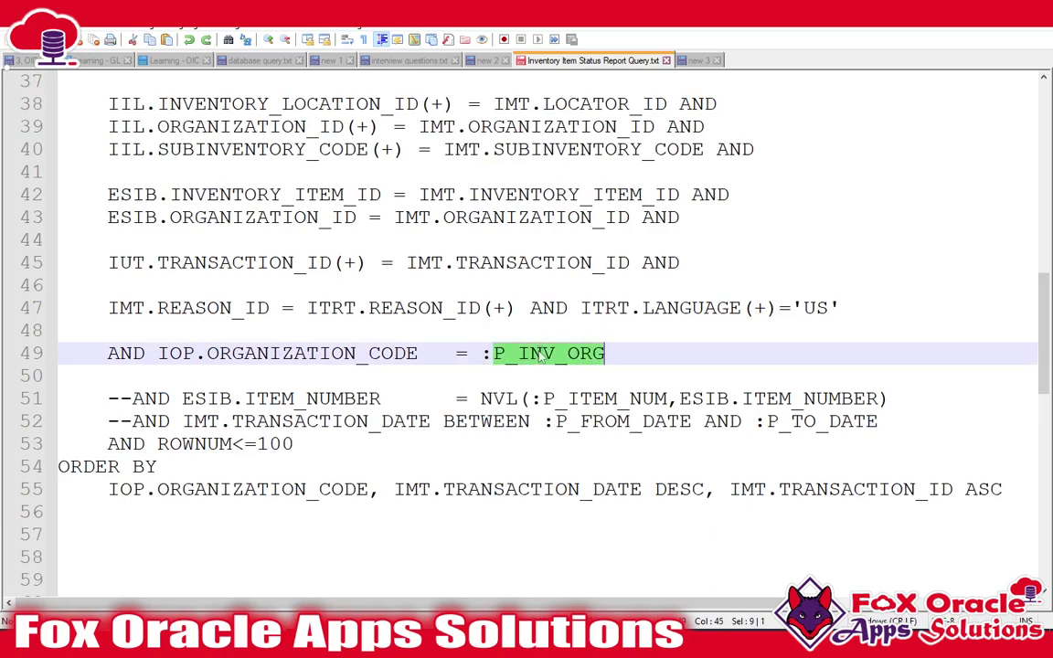
pyautogui.click(499, 355)
pyautogui.press('Left')
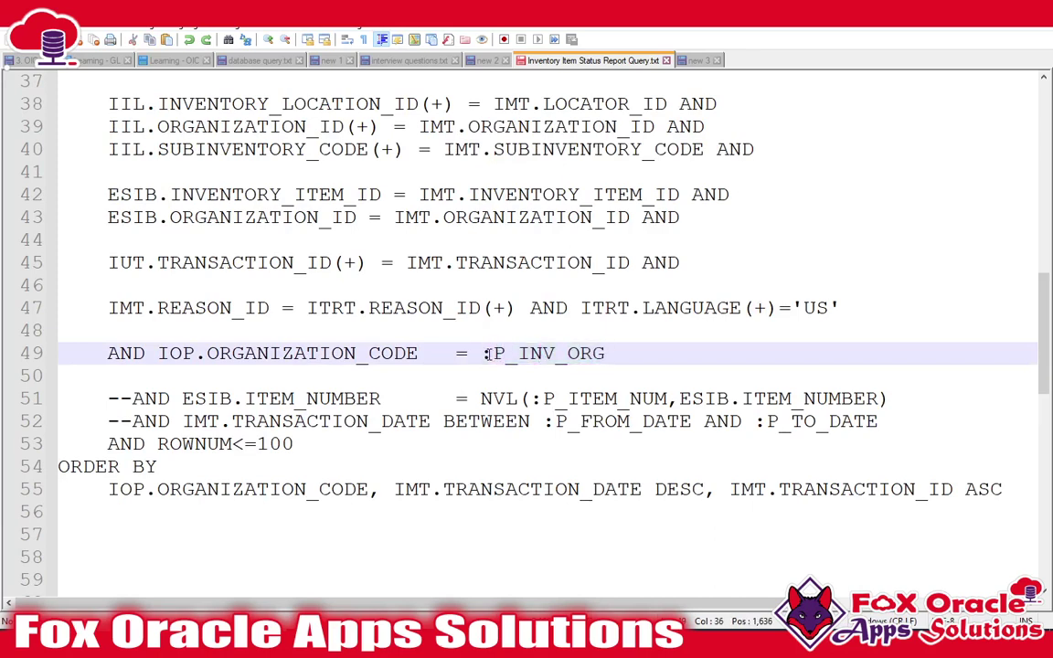
pyautogui.moveTo(485, 354); pyautogui.dragTo(603, 358)
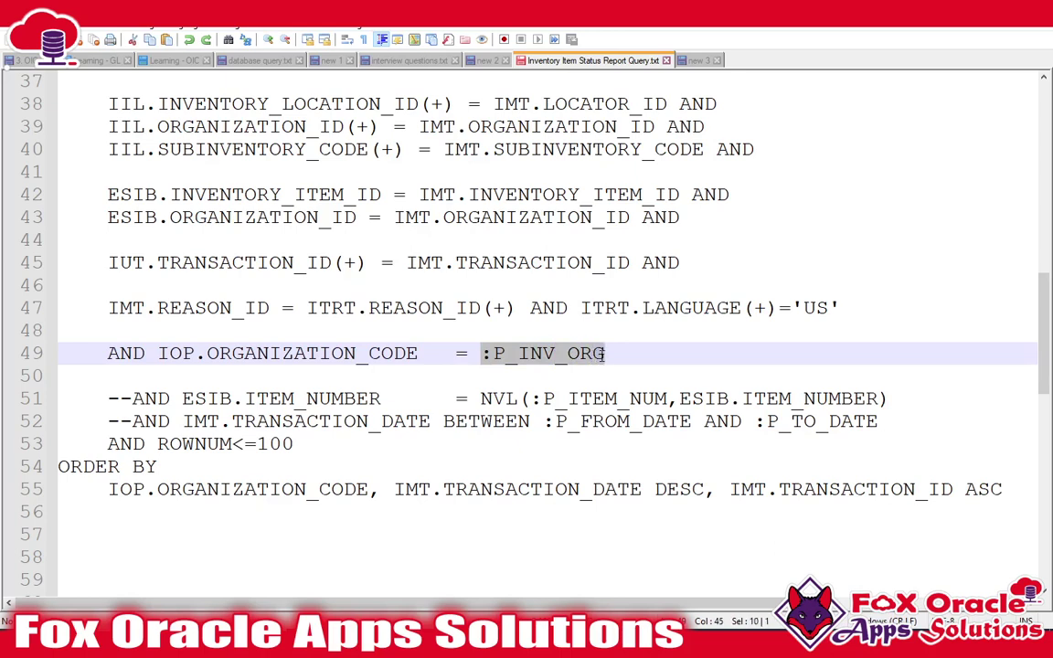
pyautogui.click(486, 358)
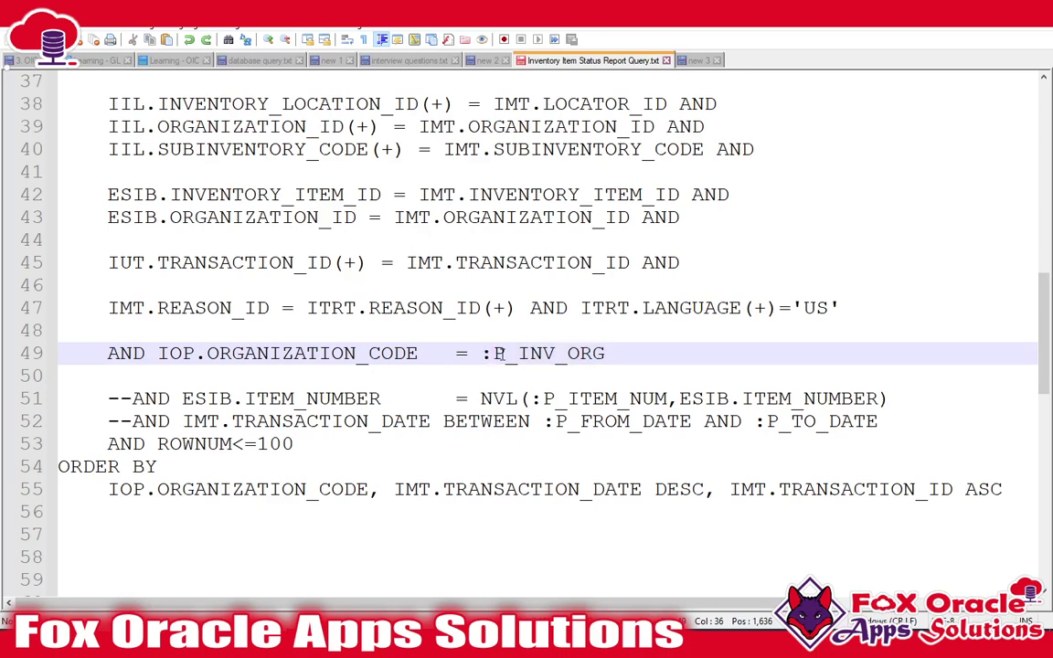
pyautogui.doubleClick(499, 353)
pyautogui.click(539, 354)
pyautogui.moveTo(483, 354); pyautogui.dragTo(492, 354)
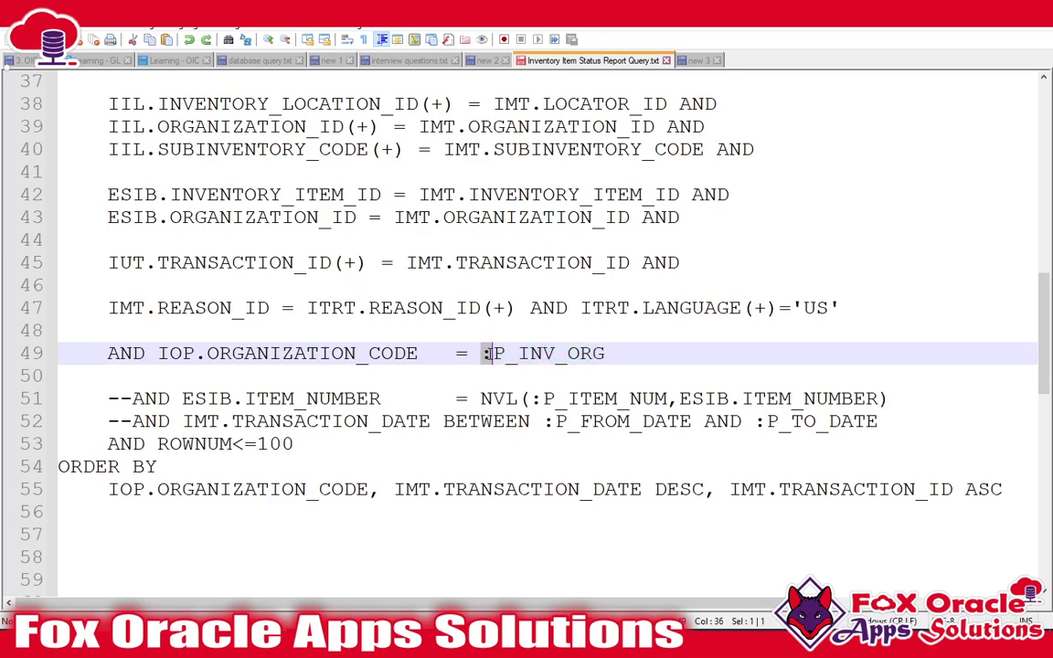
pyautogui.click(494, 353)
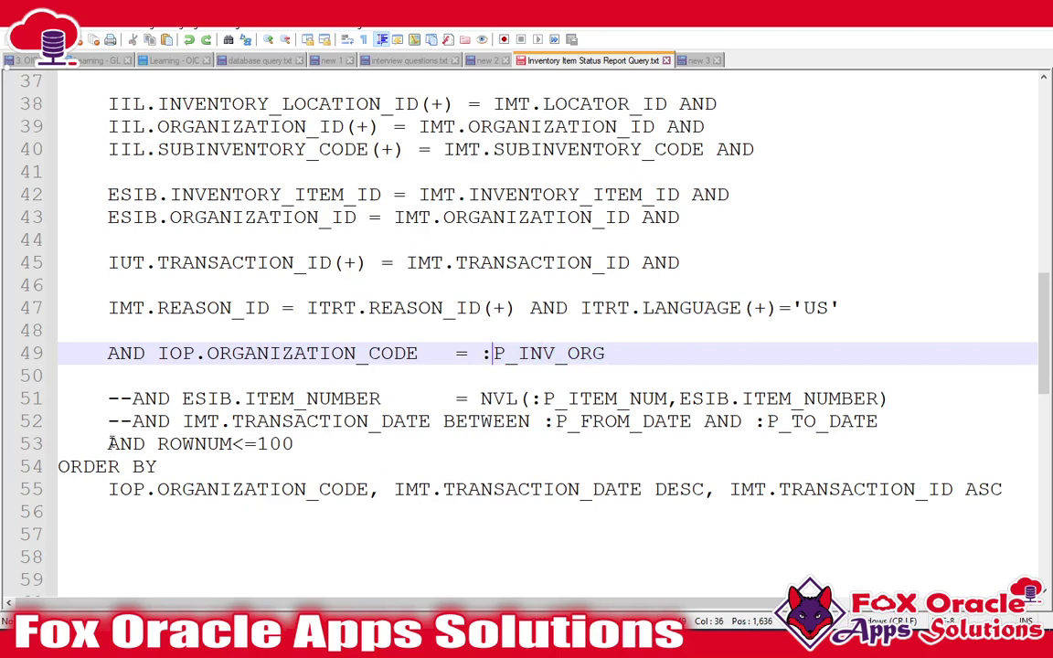
# - Examine the ROWNUM<=100 row limit condition above the query's ORDER BY clause
pyautogui.moveTo(109, 443); pyautogui.dragTo(293, 444)
pyautogui.click(295, 445)
pyautogui.click(220, 444)
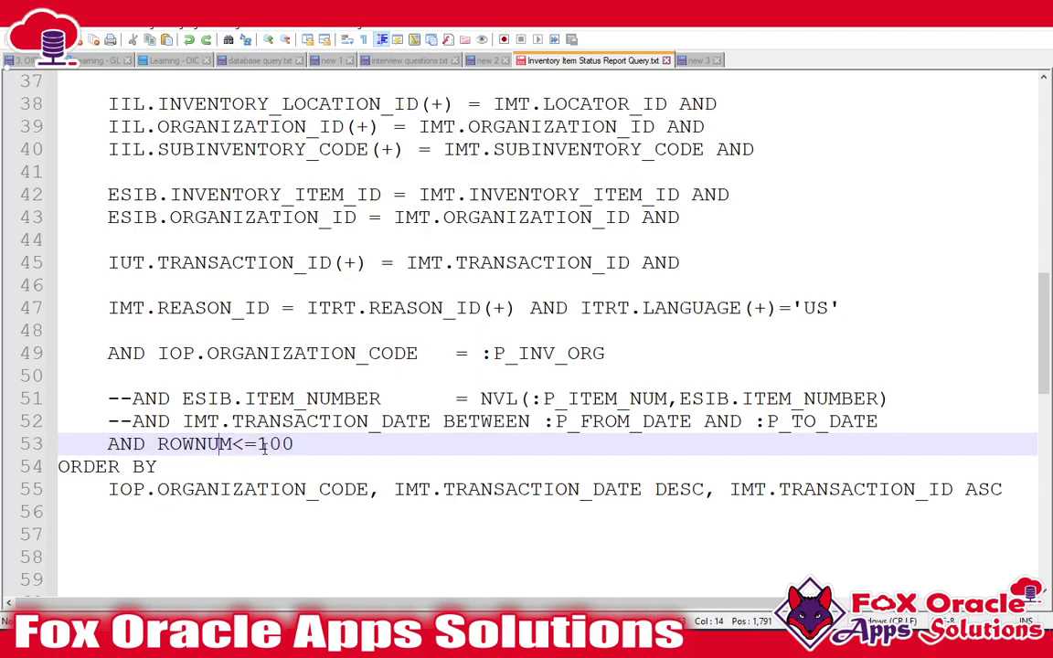
pyautogui.click(108, 443)
# - Switch back to the browser, paste the copied query into the Test data set's SQL Query field and confirm the data set
pyautogui.hotkey('alt', 'Tab')
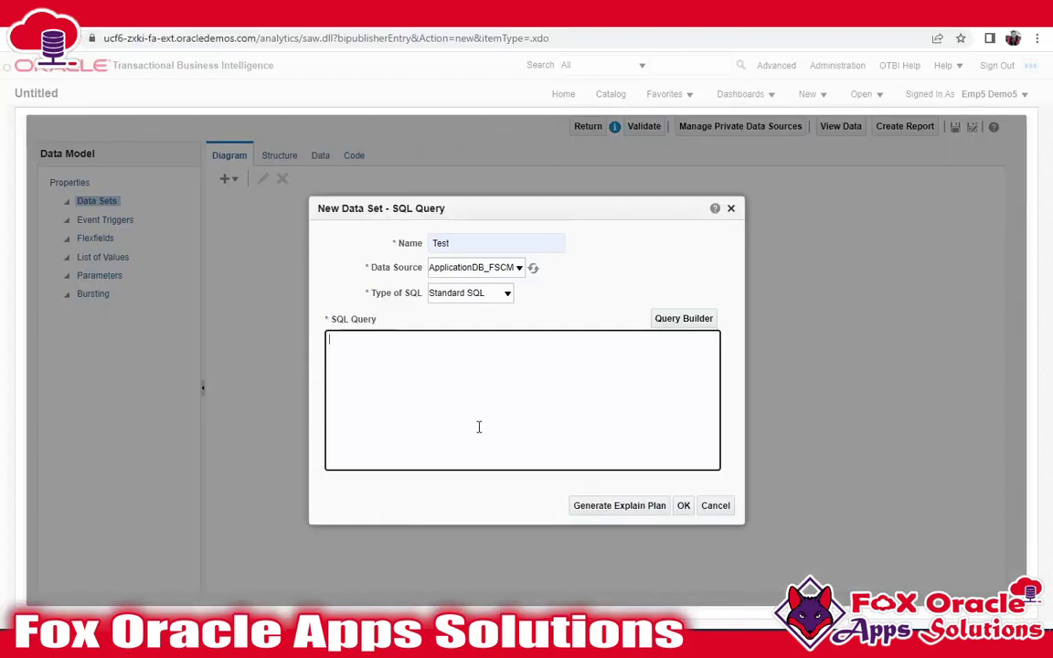
pyautogui.hotkey('ctrl', 'v')
pyautogui.scroll(3, 566, 461)
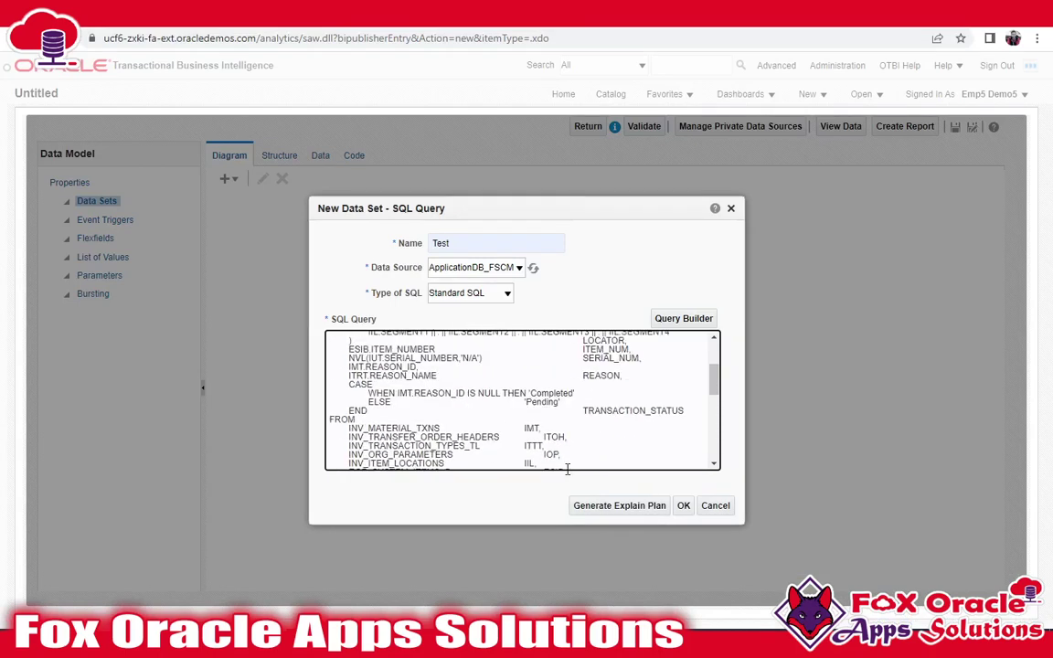
pyautogui.scroll(-3, 564, 467)
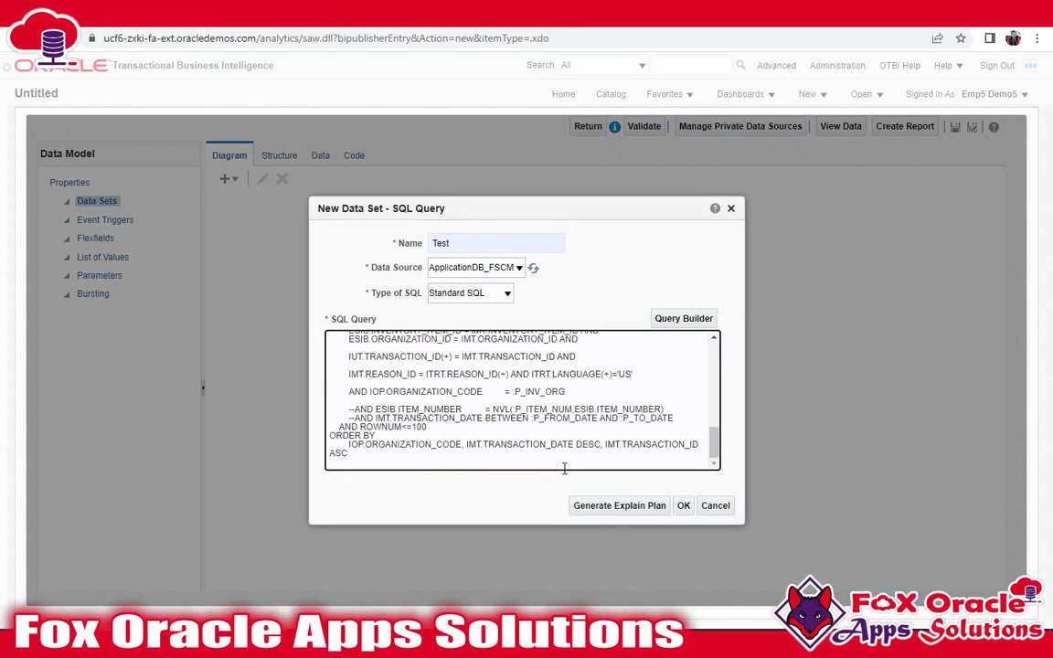
pyautogui.click(683, 505)
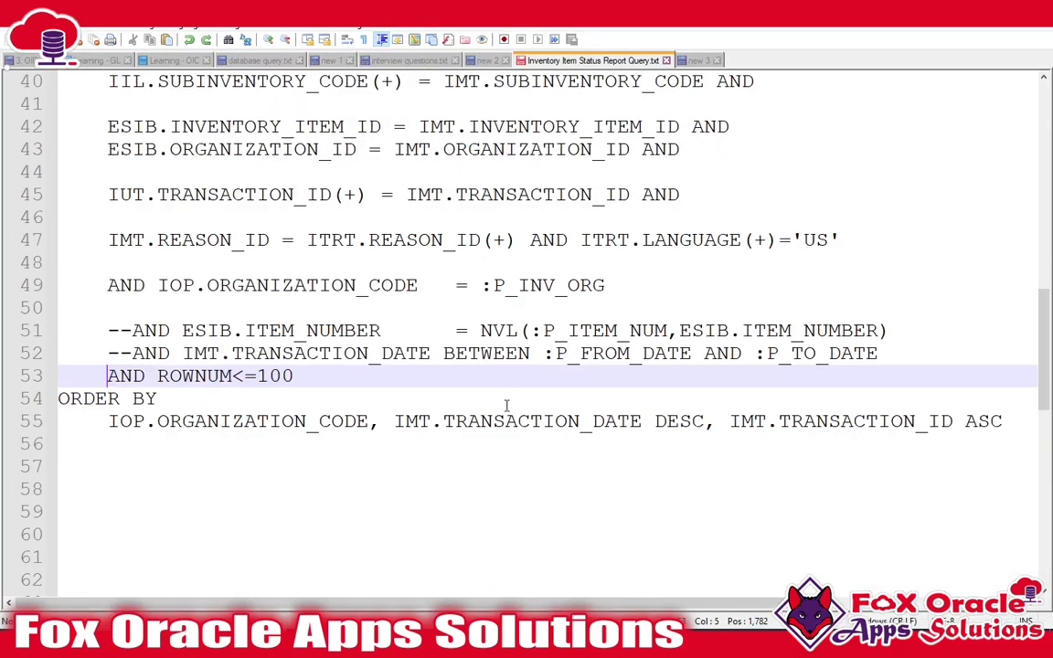
# - Recheck the :P_INV_ORG bind variable in the query, switch back to the browser and create a parameter for P_INV_ORG
pyautogui.moveTo(483, 286)
pyautogui.mouseDown()
pyautogui.moveTo(595, 291)
pyautogui.moveTo(487, 291)
pyautogui.mouseUp()
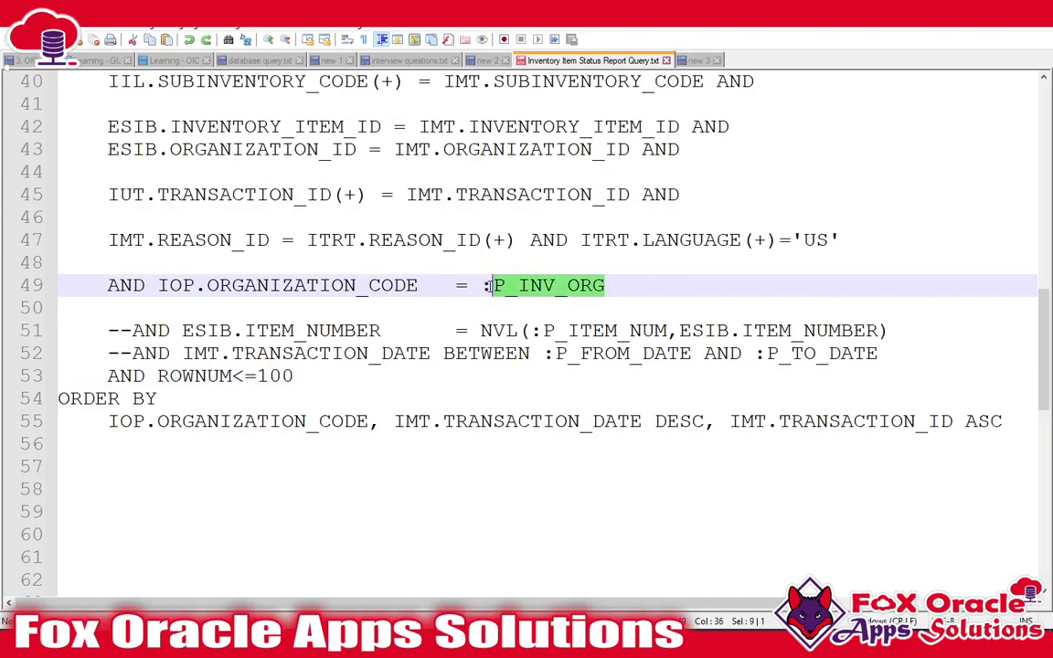
pyautogui.moveTo(405, 645)
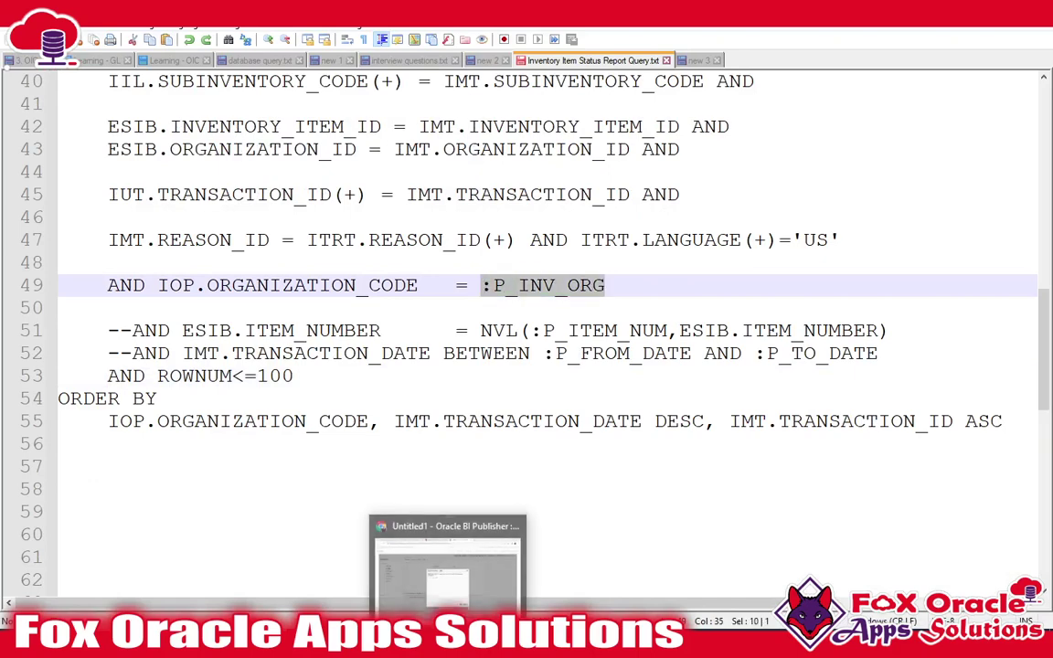
pyautogui.click(459, 523)
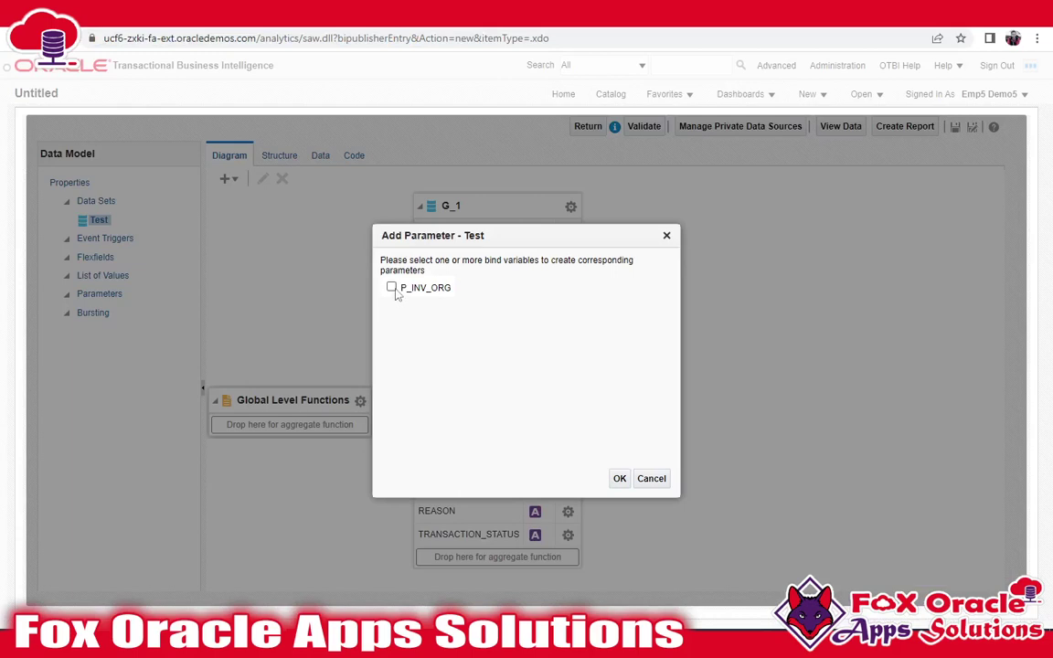
pyautogui.click(618, 478)
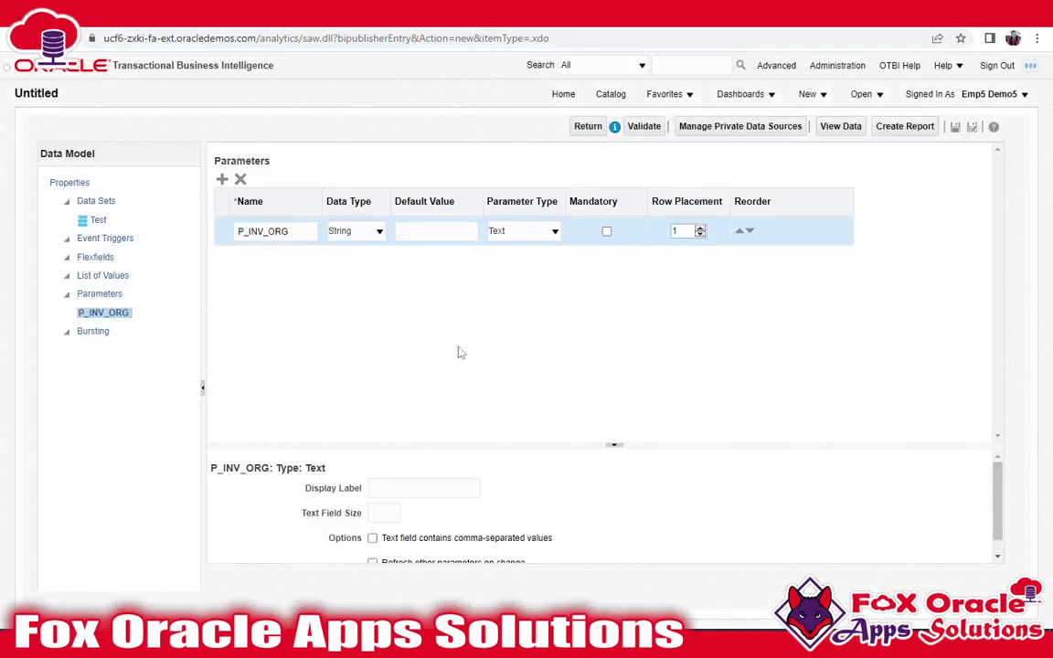
# - Open the P_INV_ORG parameter's settings and set its data type to Integer
pyautogui.click(92, 311)
pyautogui.click(294, 232)
pyautogui.moveTo(301, 232); pyautogui.dragTo(236, 231)
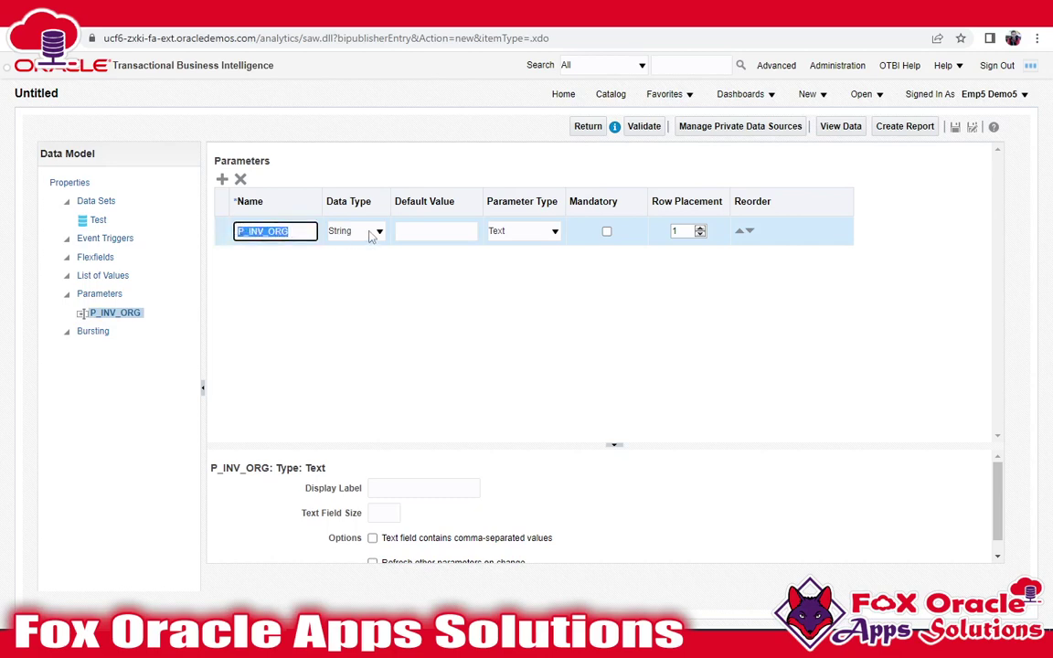
pyautogui.click(371, 236)
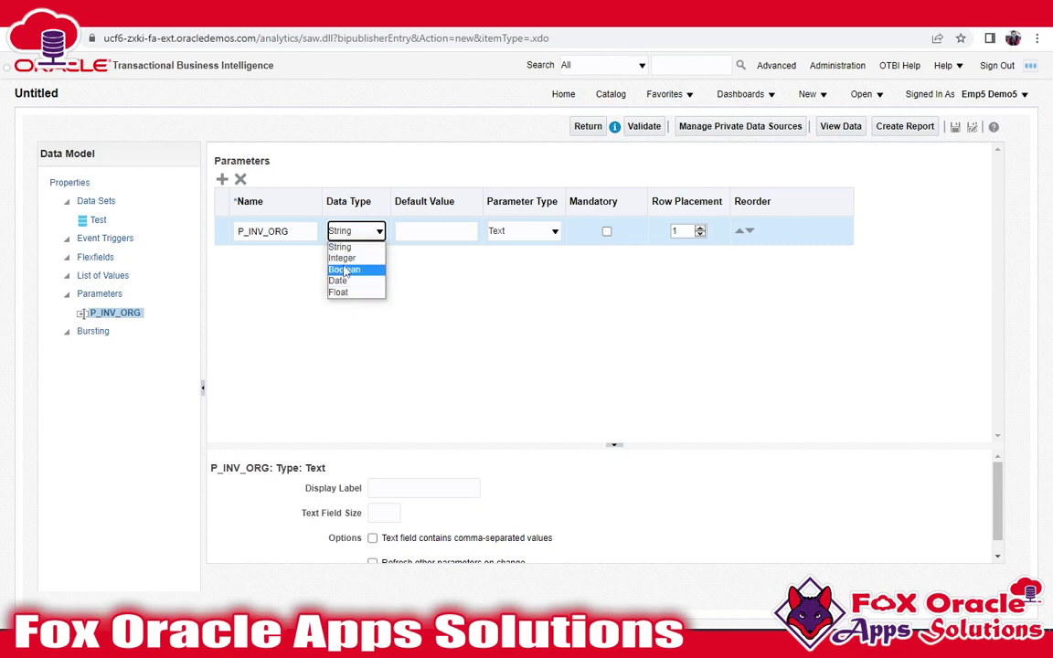
pyautogui.click(369, 258)
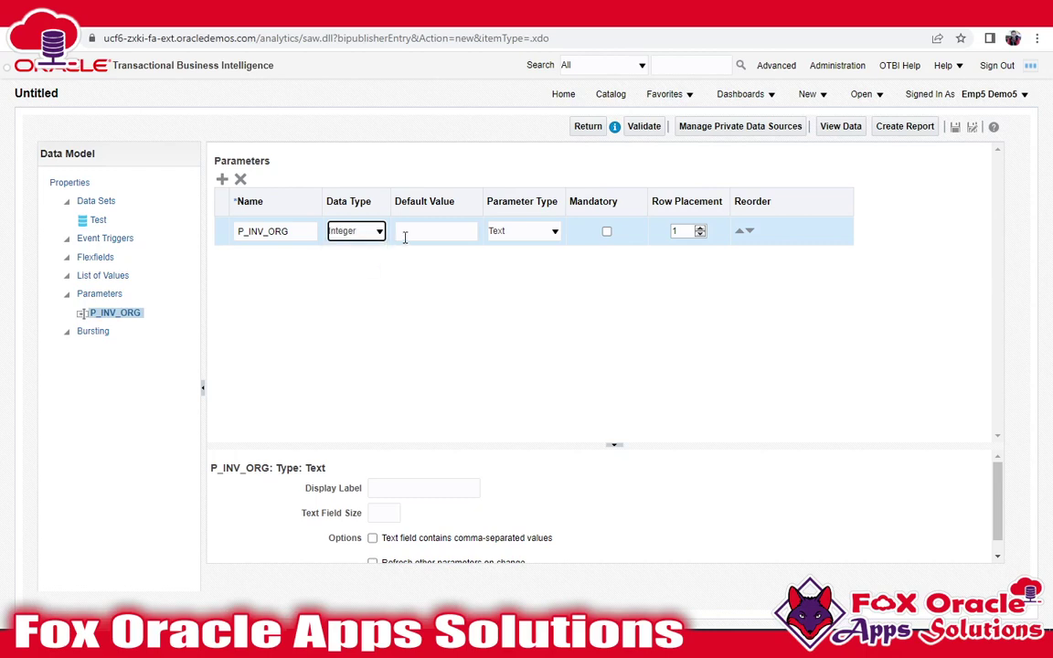
# - Keep P_INV_ORG as a Text parameter, make it mandatory and set its display label to "Inventory Org"
pyautogui.click(536, 232)
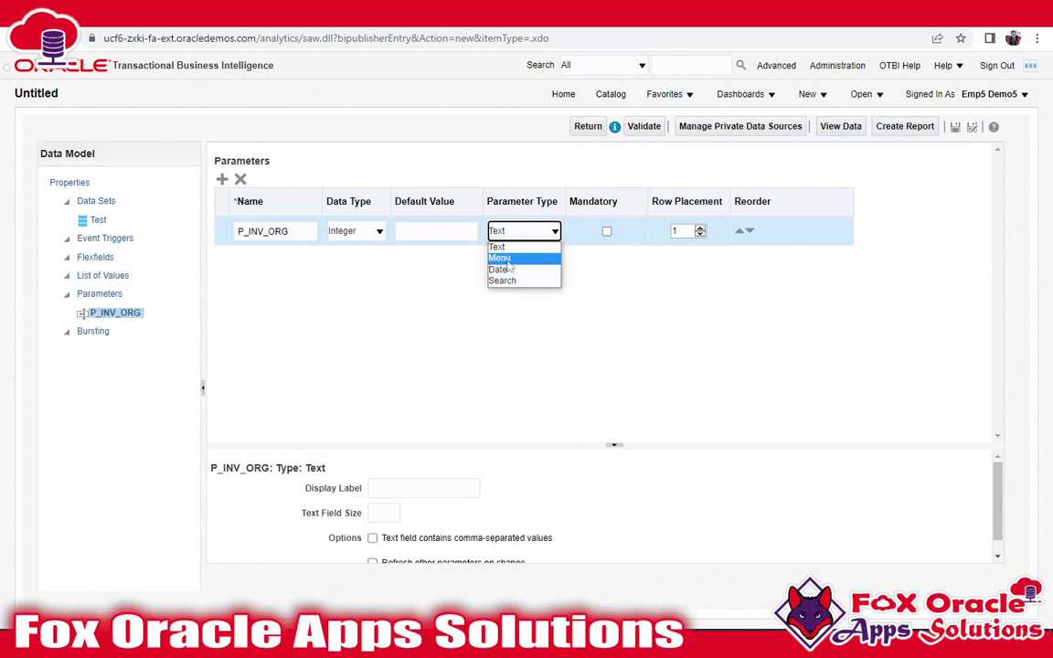
pyautogui.click(447, 260)
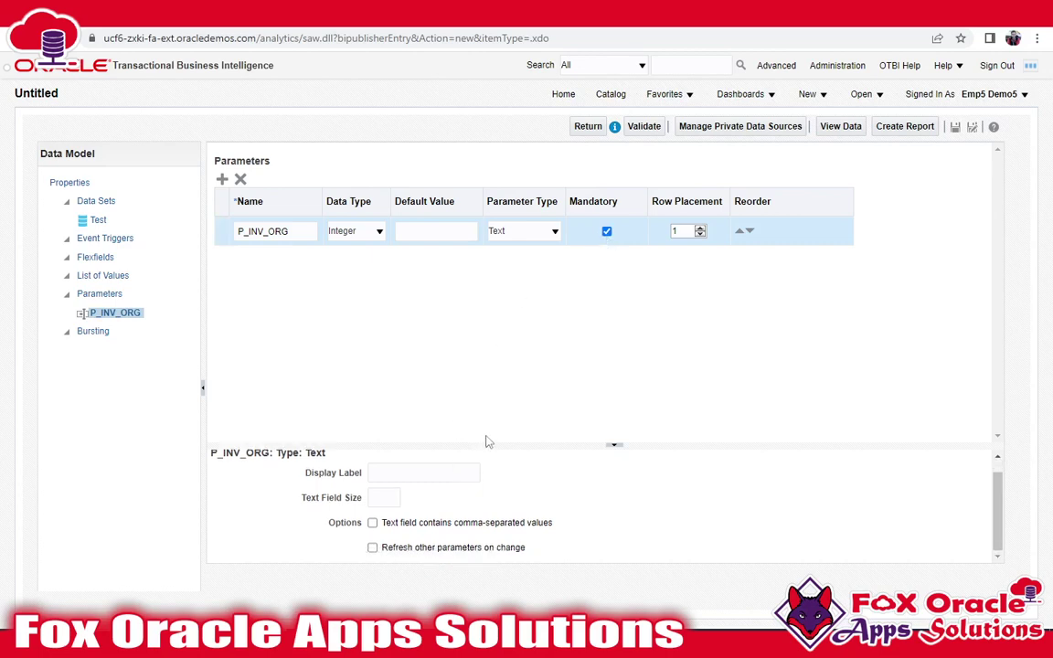
pyautogui.click(376, 490)
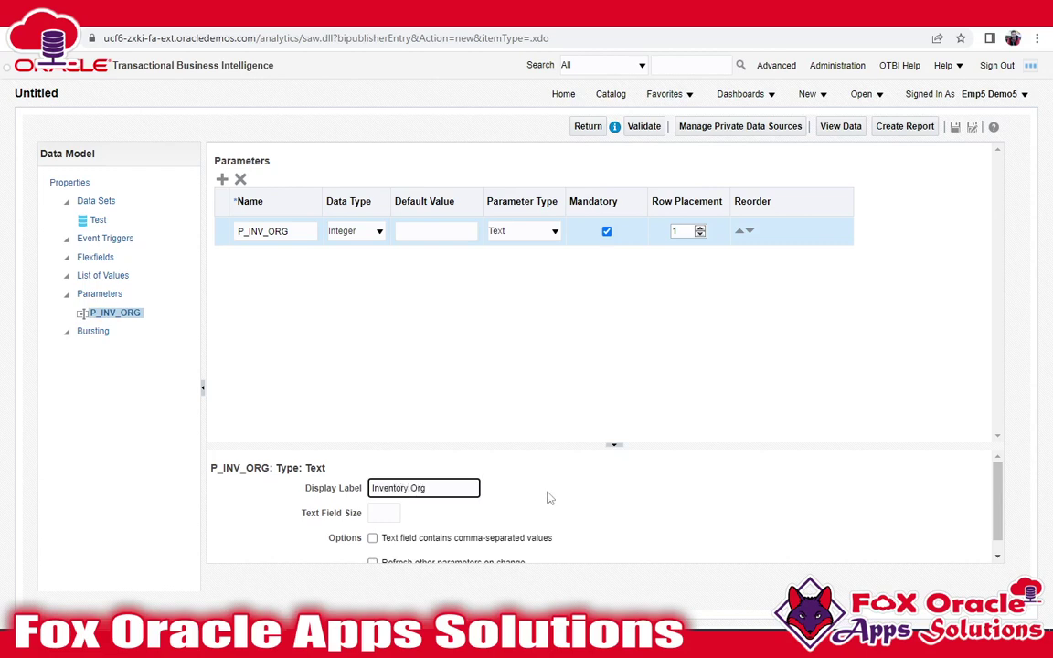
pyautogui.scroll(-1, 548, 498)
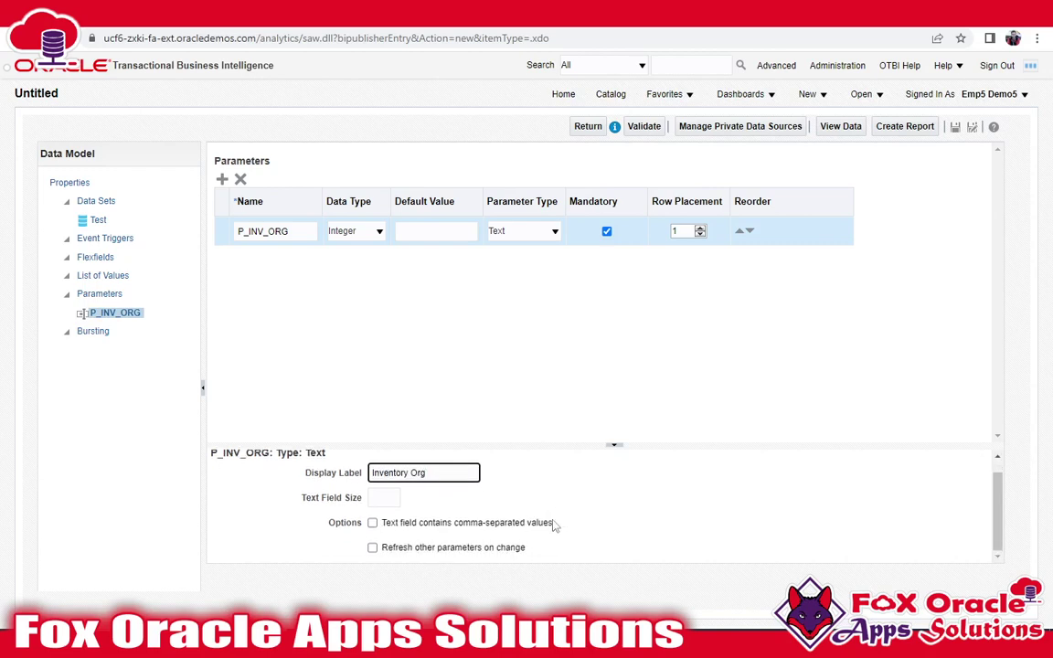
pyautogui.click(384, 497)
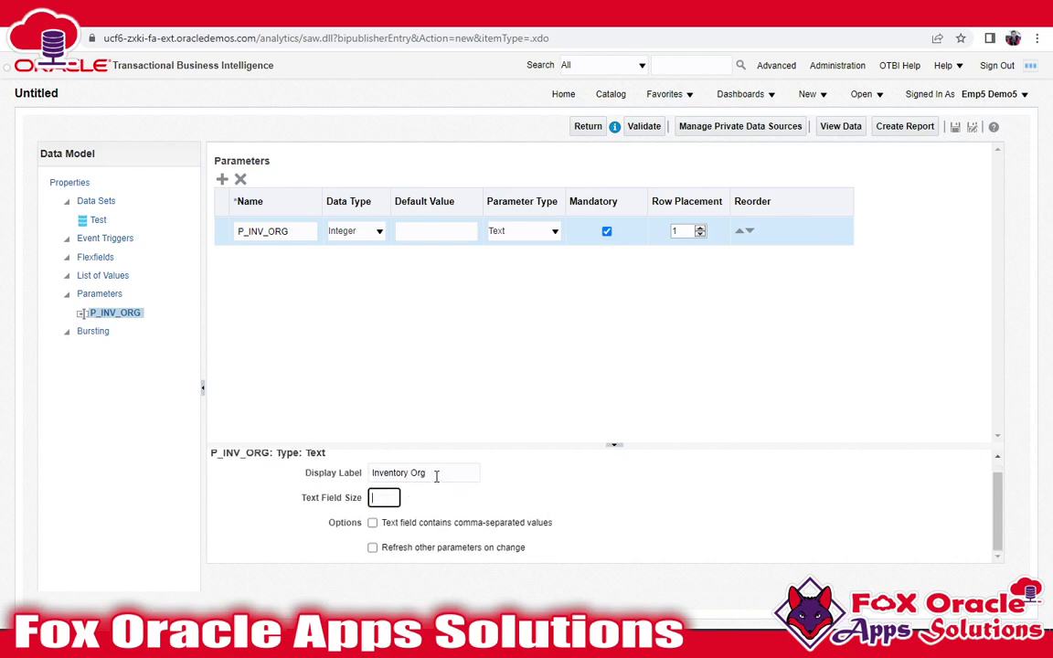
pyautogui.click(436, 476)
pyautogui.scroll(1, 548, 491)
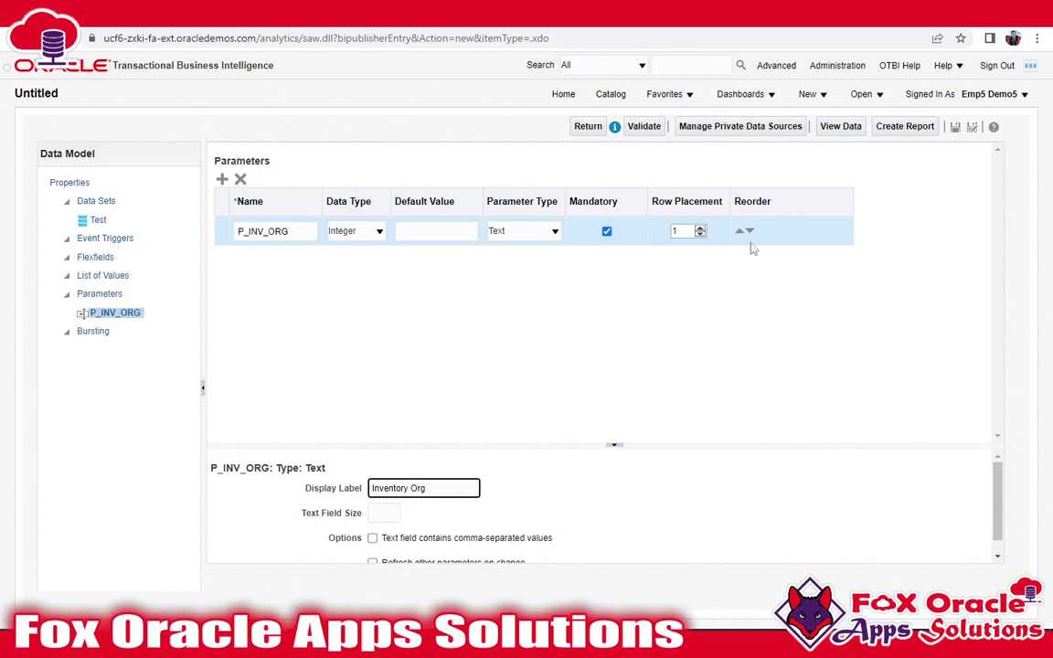
# - Review the Test data set's diagram and its data view, ending back at the diagram
pyautogui.click(96, 218)
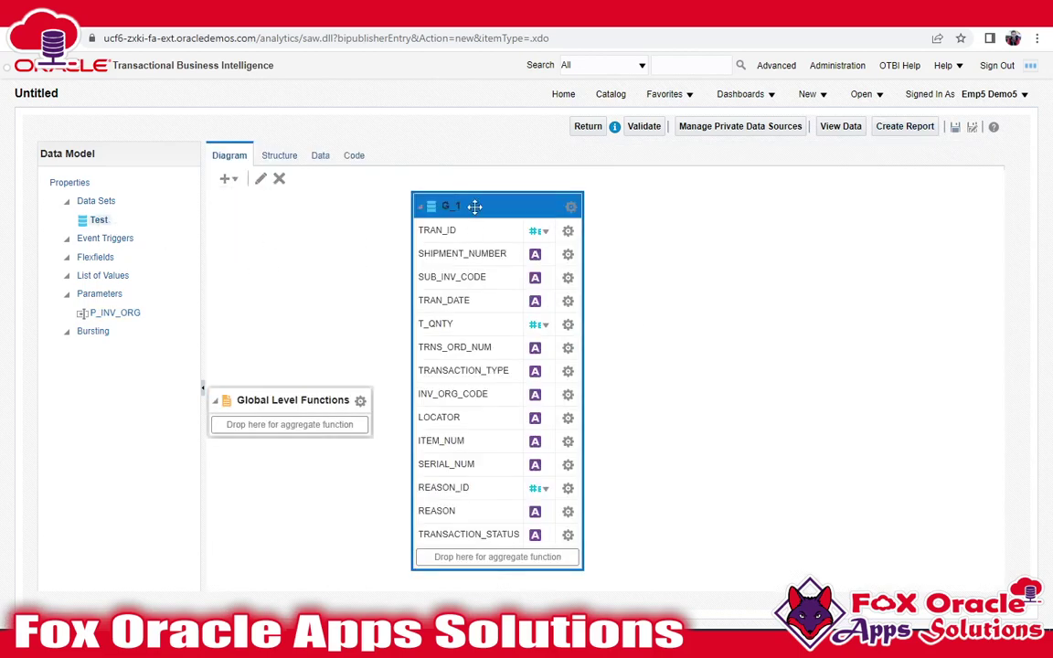
pyautogui.click(320, 157)
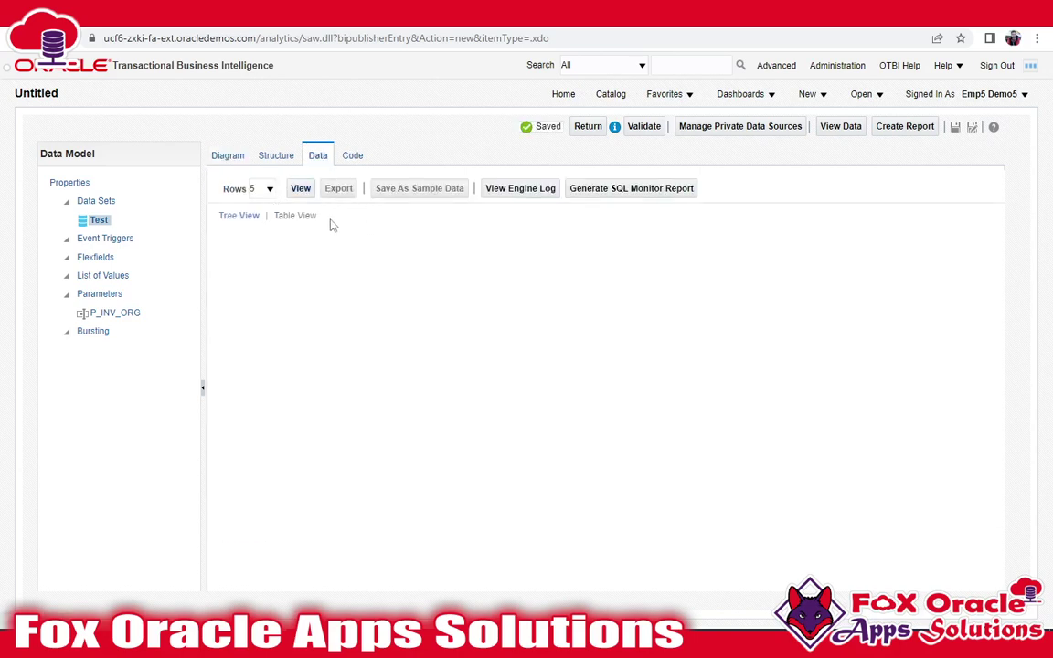
pyautogui.click(229, 157)
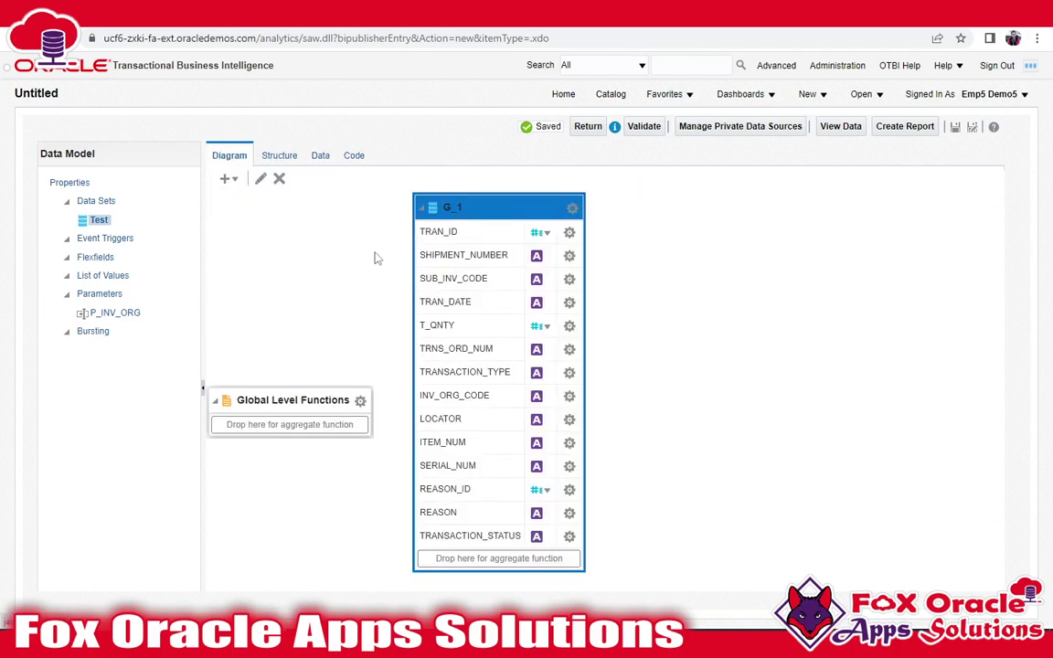
# - Save the data model as INV_ITEM_RPT_P in the Inventory Items Status Report folder under Shared Folders
pyautogui.click(955, 129)
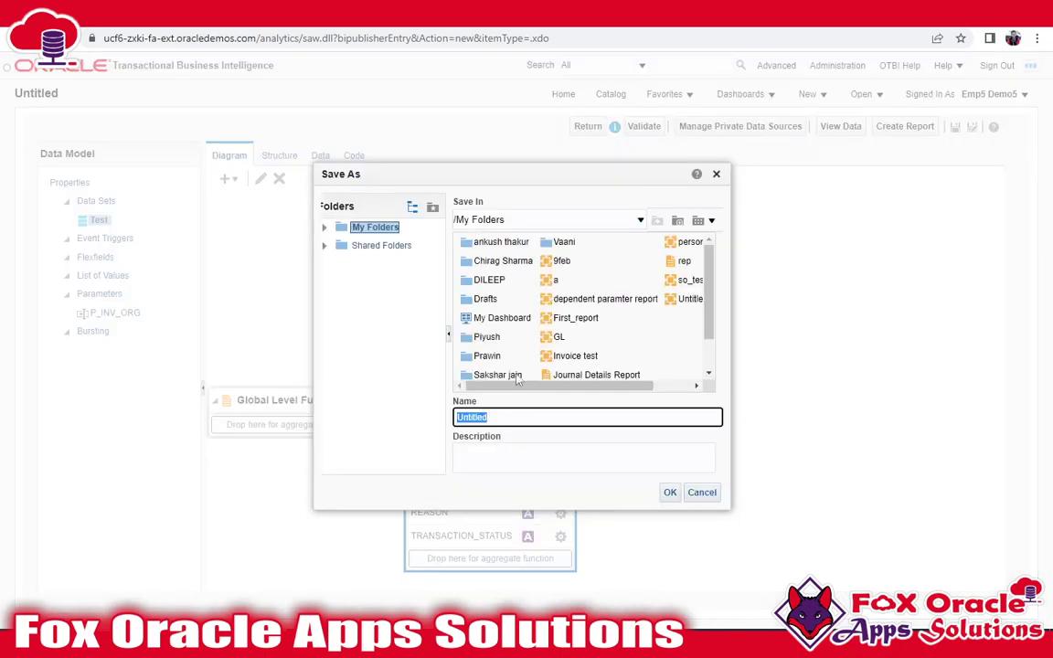
pyautogui.scroll(-2, 517, 356)
pyautogui.click(382, 245)
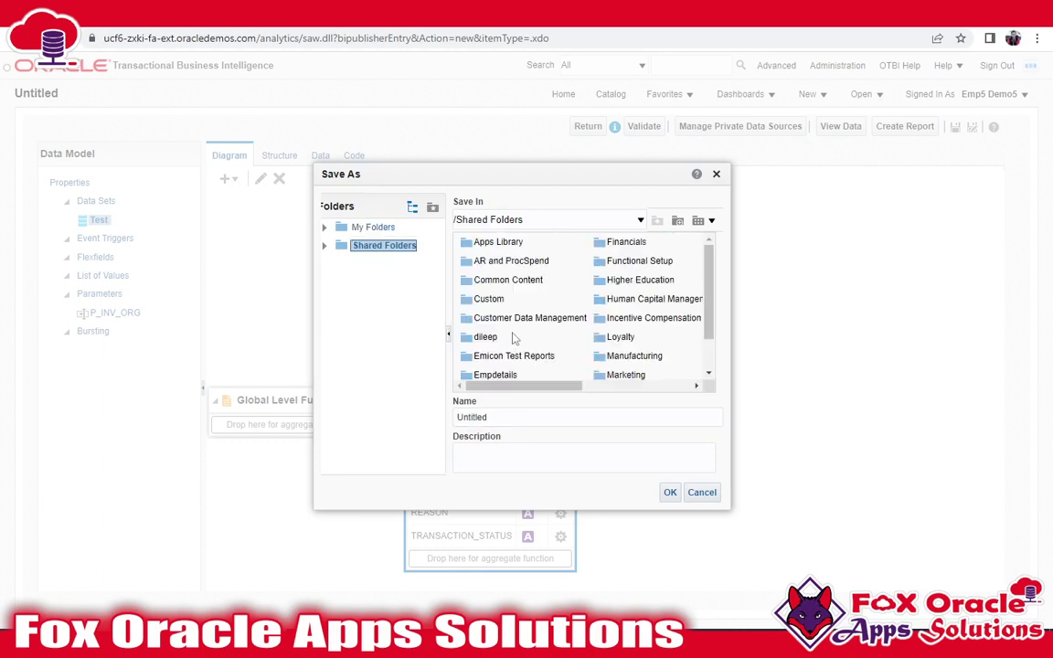
pyautogui.moveTo(539, 385); pyautogui.dragTo(646, 385)
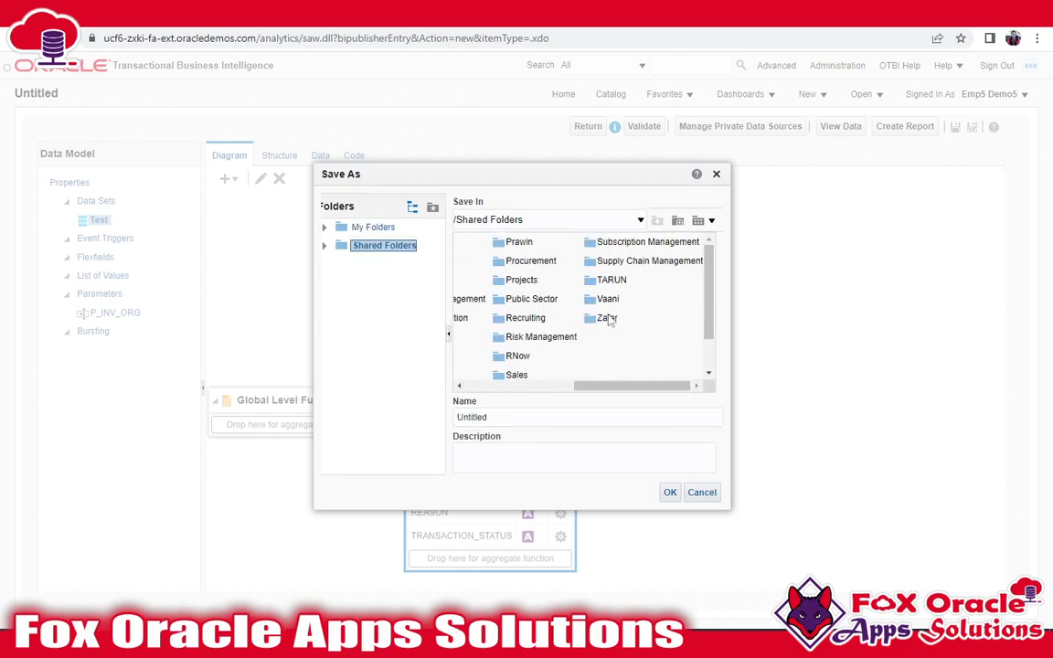
pyautogui.doubleClick(608, 317)
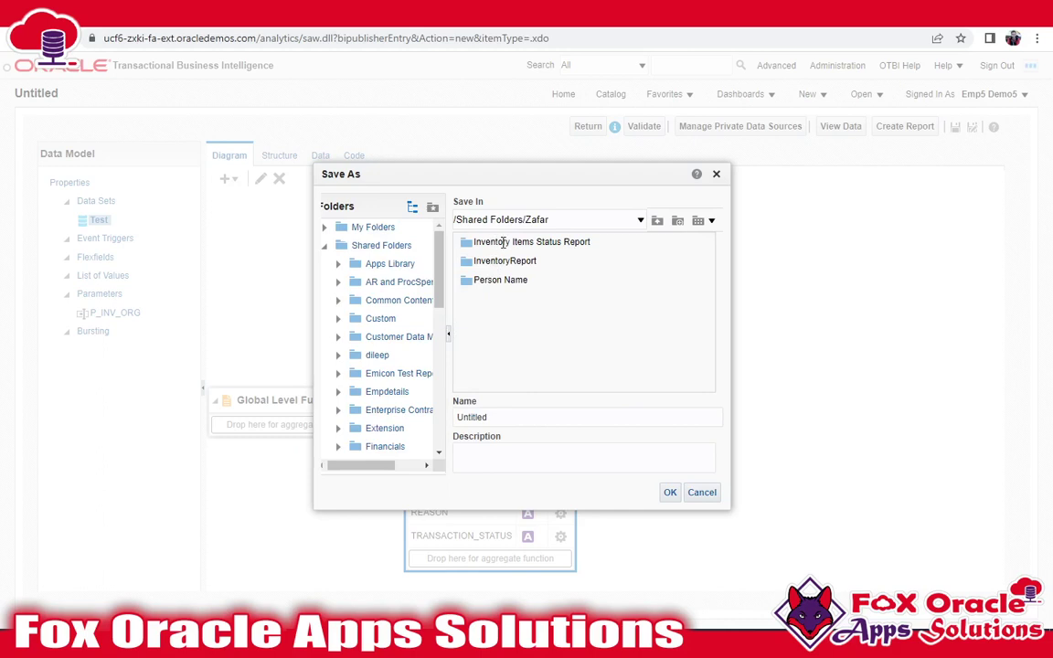
pyautogui.doubleClick(503, 242)
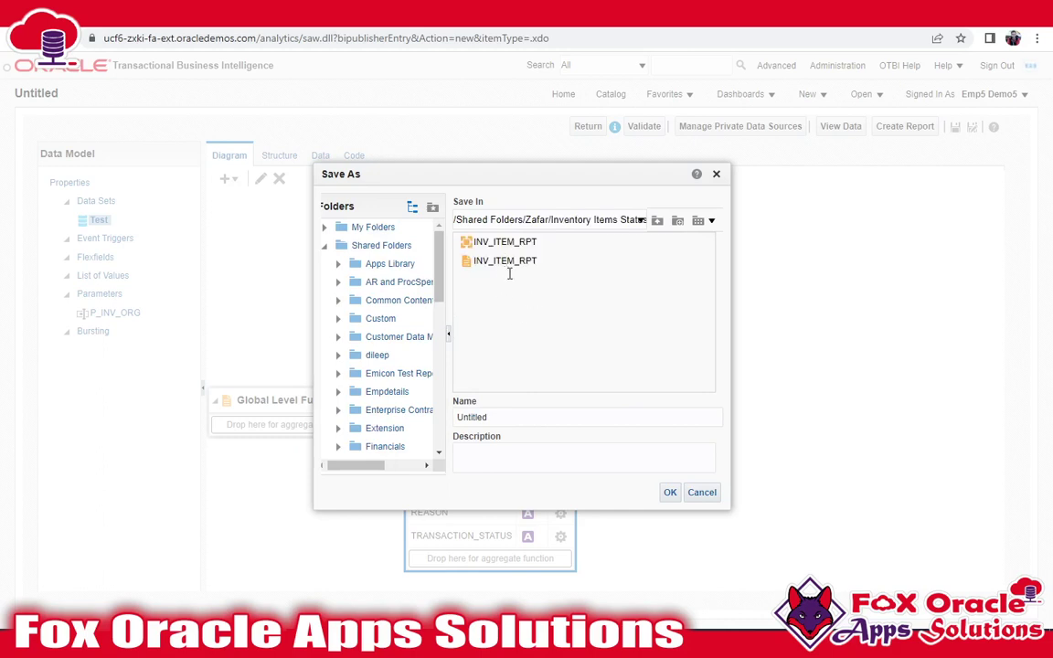
pyautogui.click(507, 262)
pyautogui.click(577, 423)
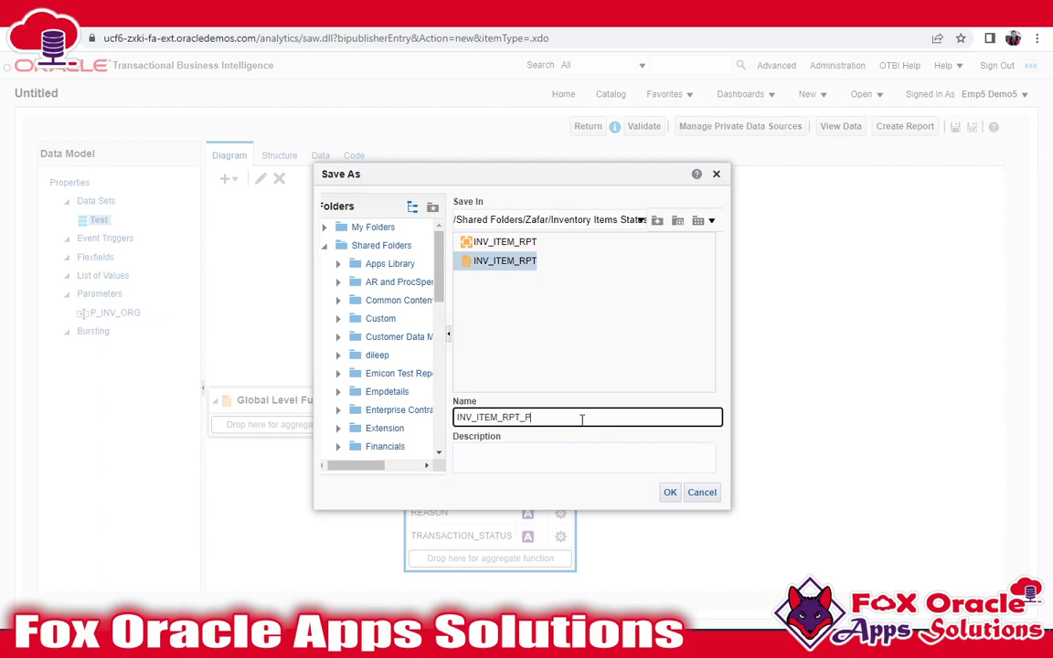
pyautogui.click(670, 492)
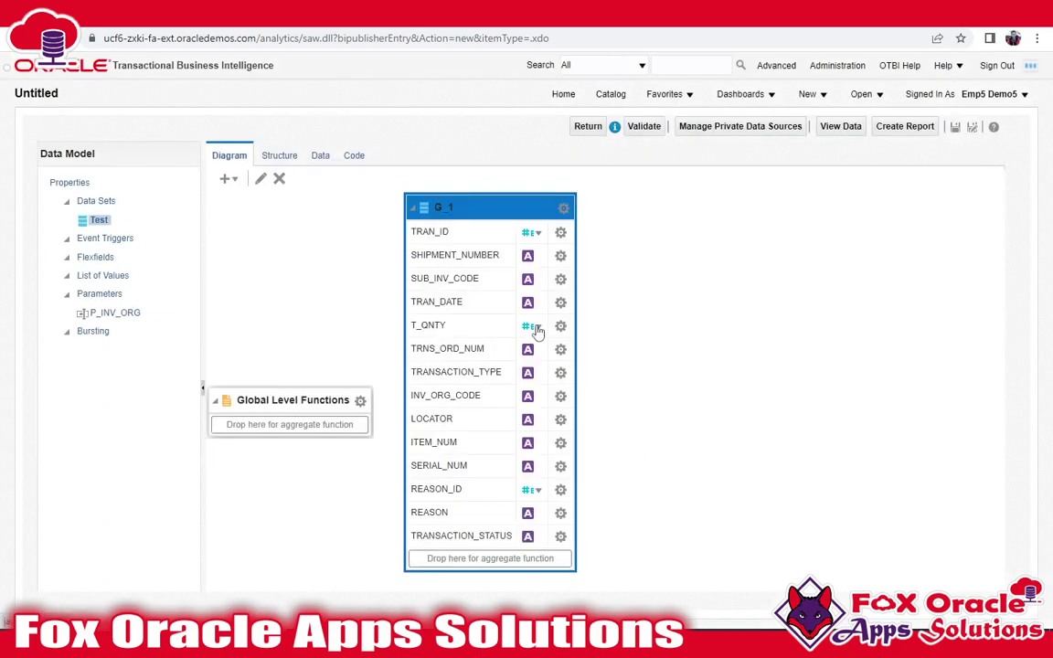
# - Try to preview the data model's data with the mandatory Inventory Org parameter set to 001
pyautogui.click(320, 158)
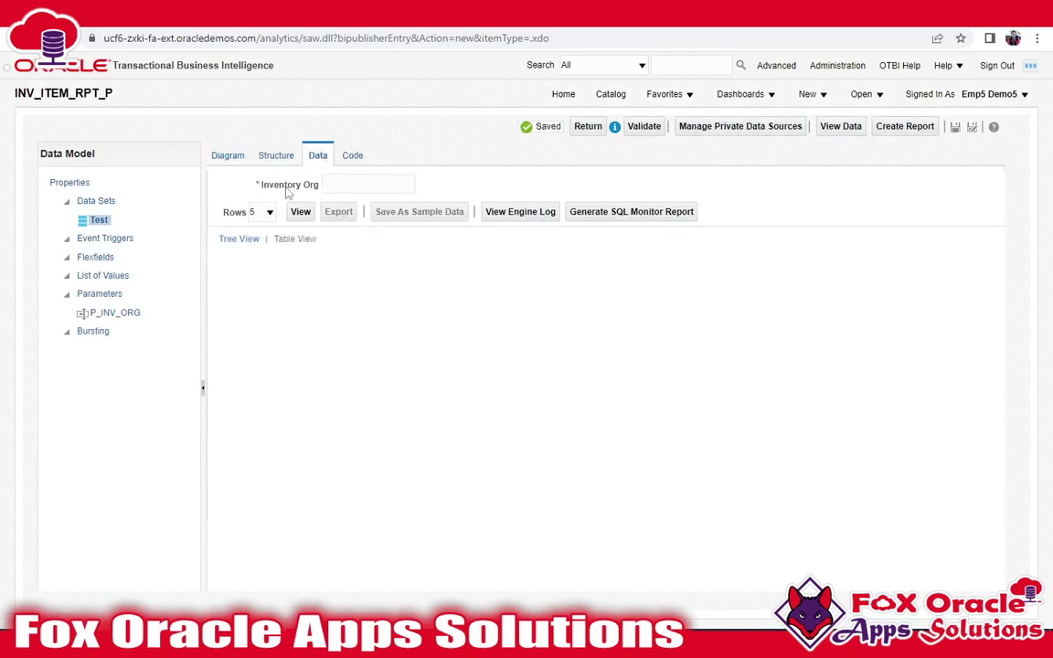
pyautogui.moveTo(261, 186); pyautogui.dragTo(295, 193)
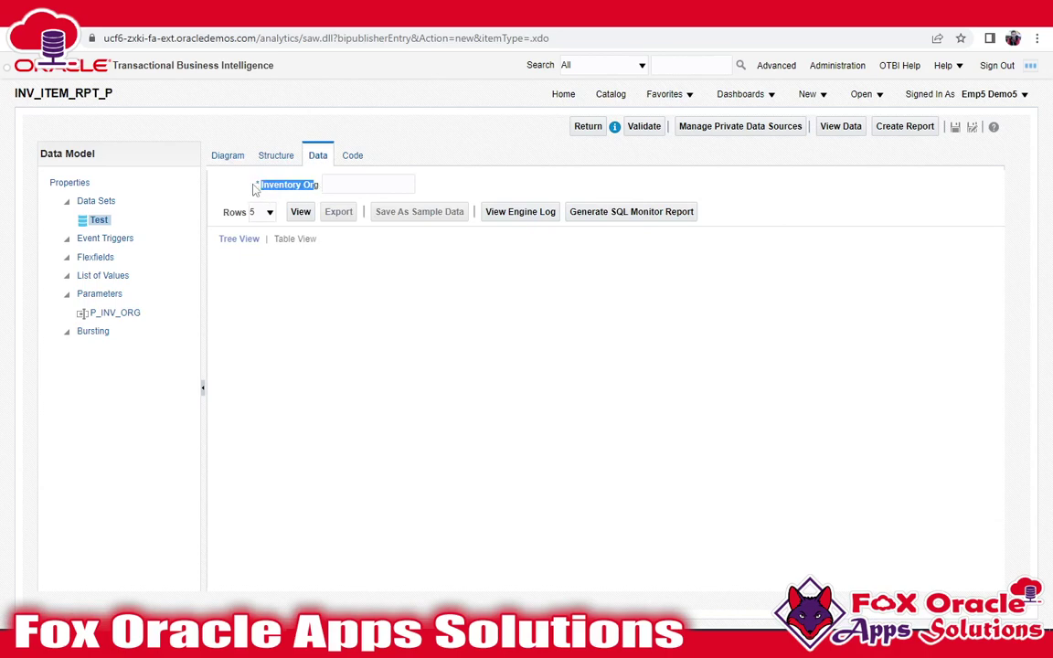
pyautogui.click(262, 187)
pyautogui.click(258, 189)
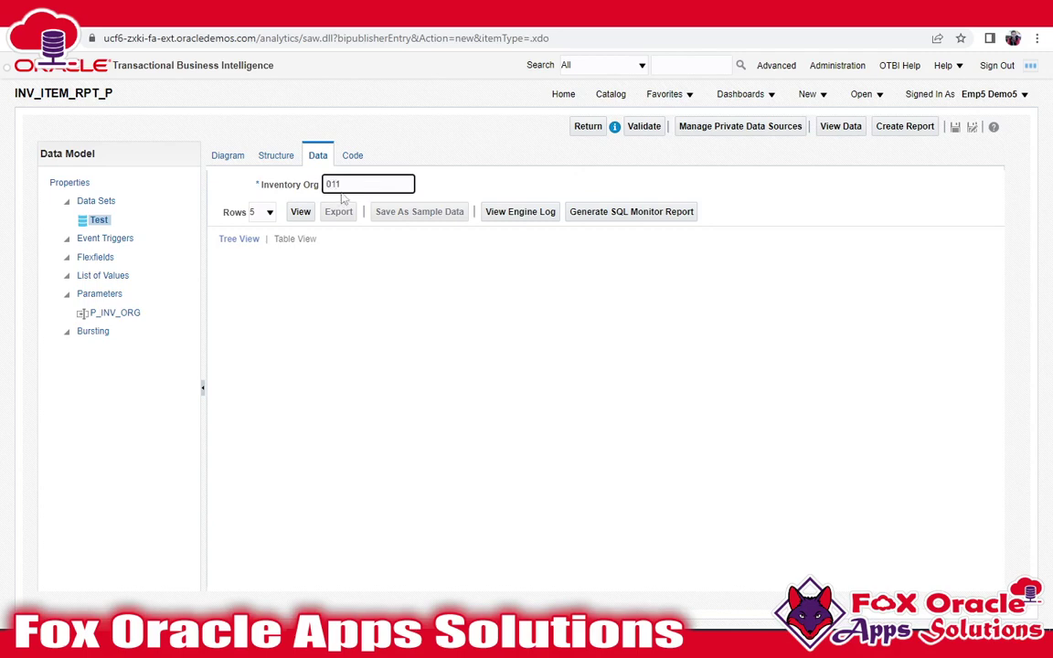
pyautogui.click(301, 211)
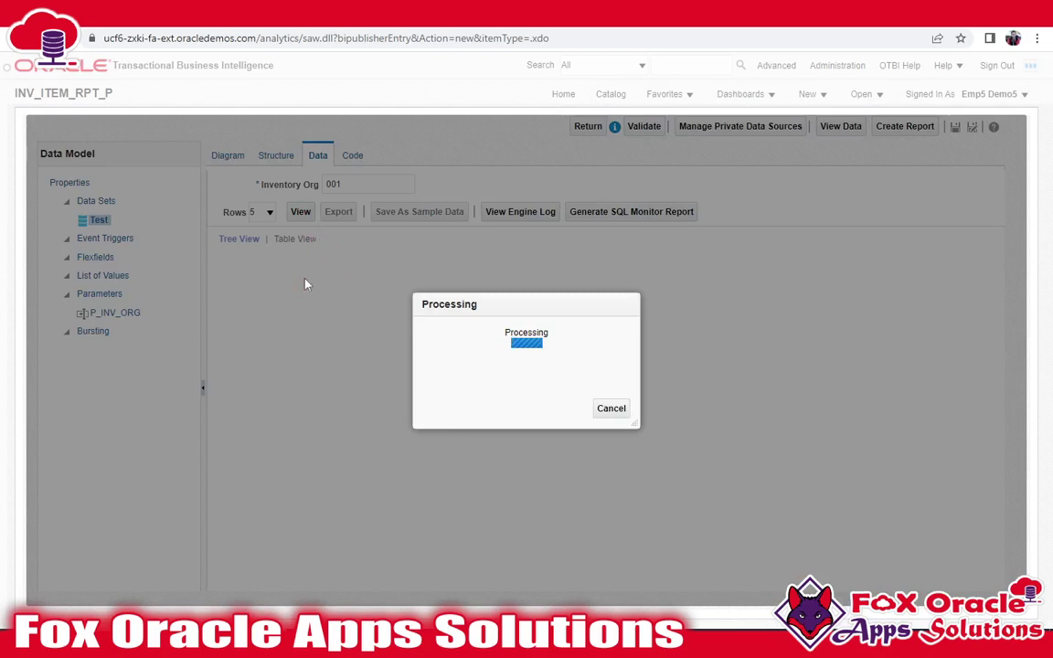
pyautogui.scroll(-1, 530, 366)
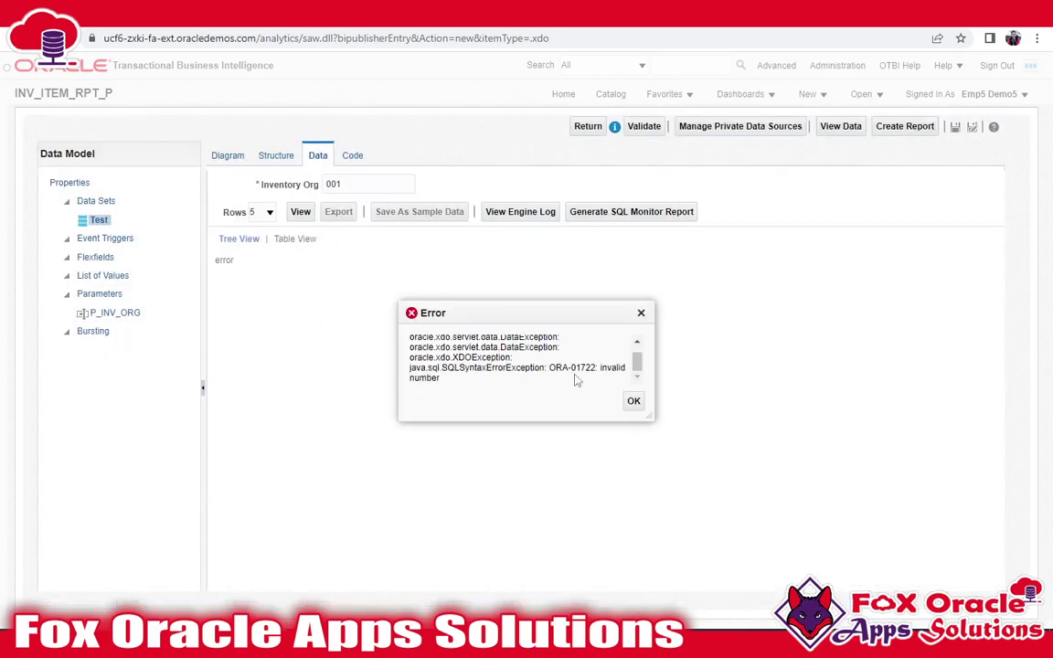
pyautogui.scroll(1, 574, 370)
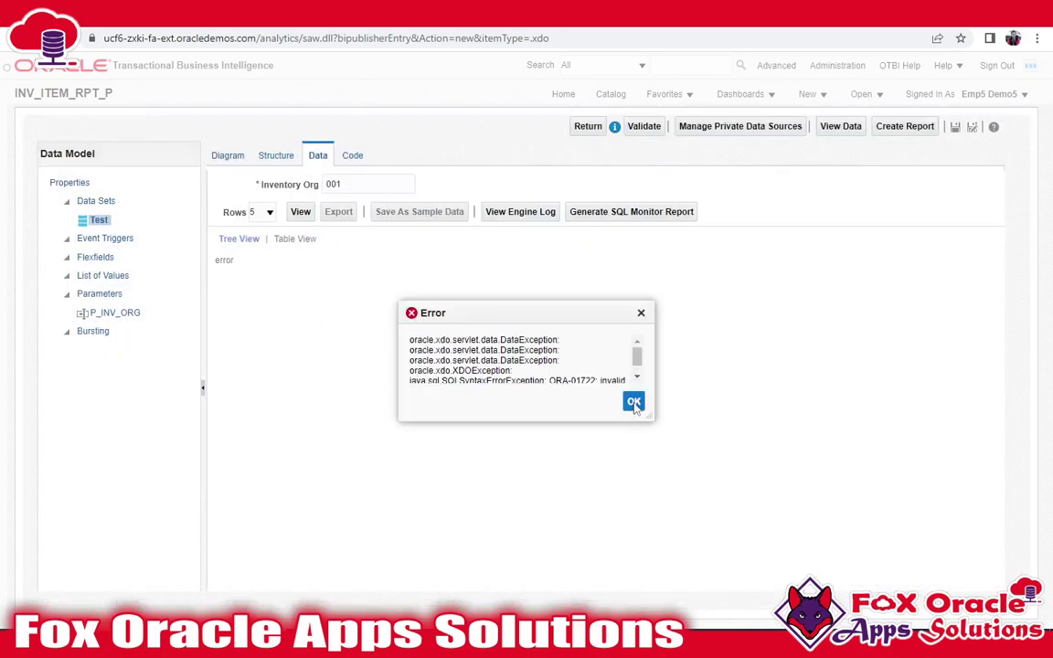
pyautogui.click(633, 402)
# - Try the data preview again with Inventory Org set to 01, and again with 004
pyautogui.click(367, 183)
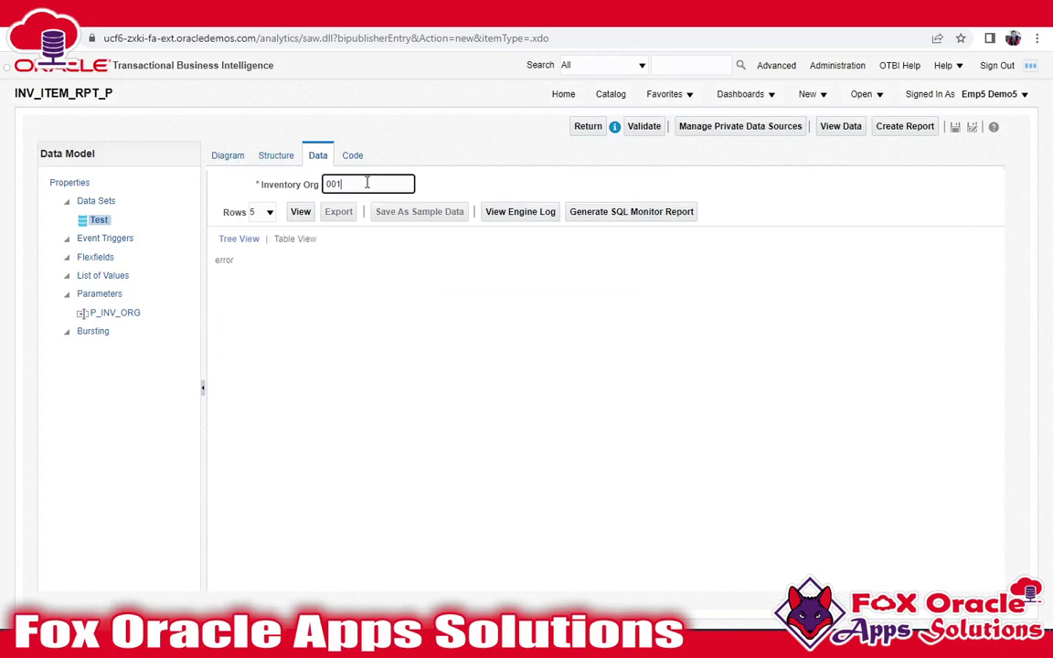
pyautogui.click(298, 211)
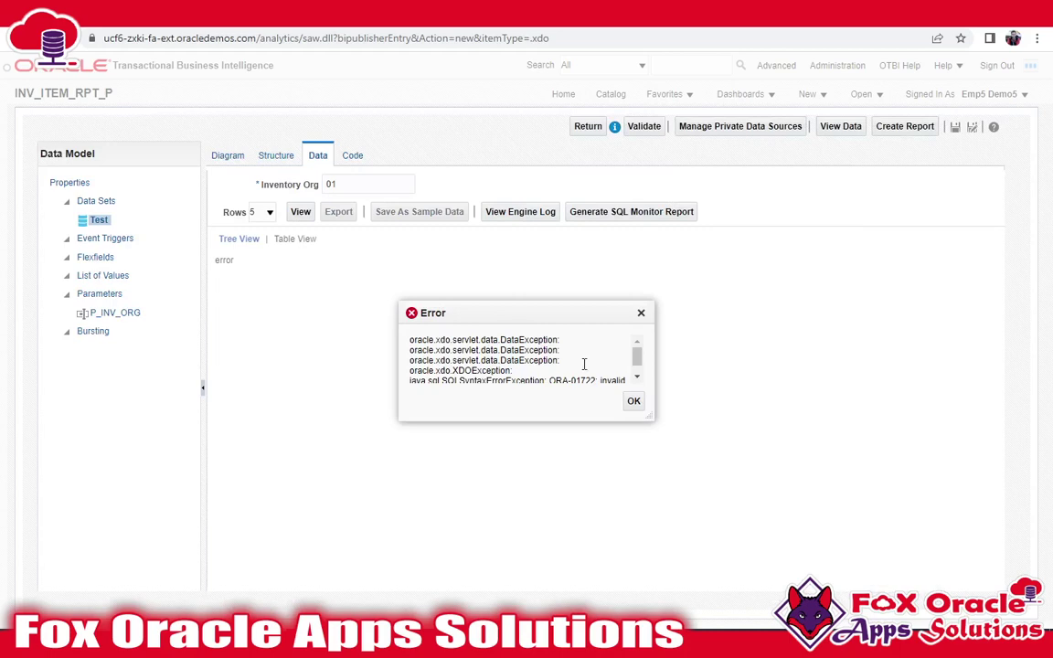
pyautogui.click(633, 402)
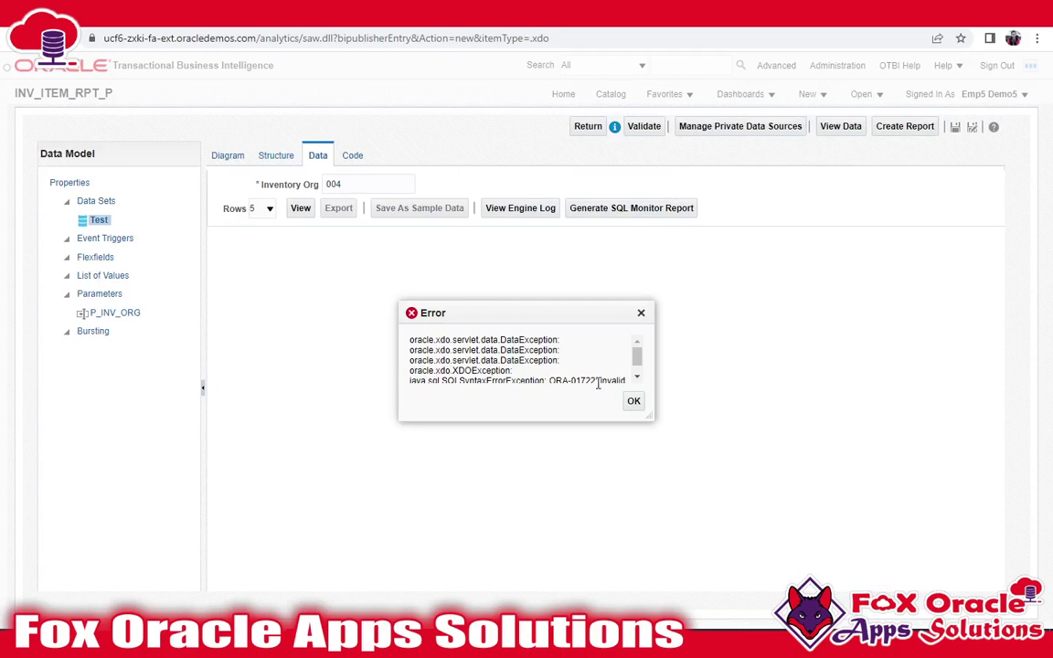
# - Examine the error details for Inventory Org 004 against the entered value and dismiss the error
pyautogui.scroll(-1, 594, 369)
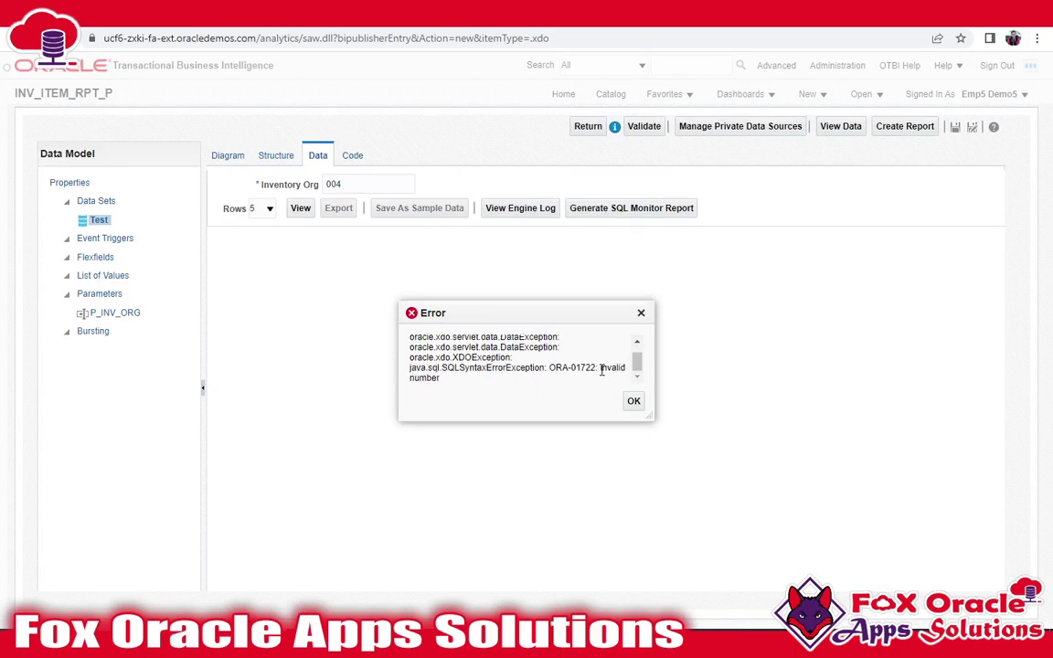
pyautogui.moveTo(601, 370); pyautogui.dragTo(619, 383)
pyautogui.click(612, 365)
pyautogui.doubleClick(333, 184)
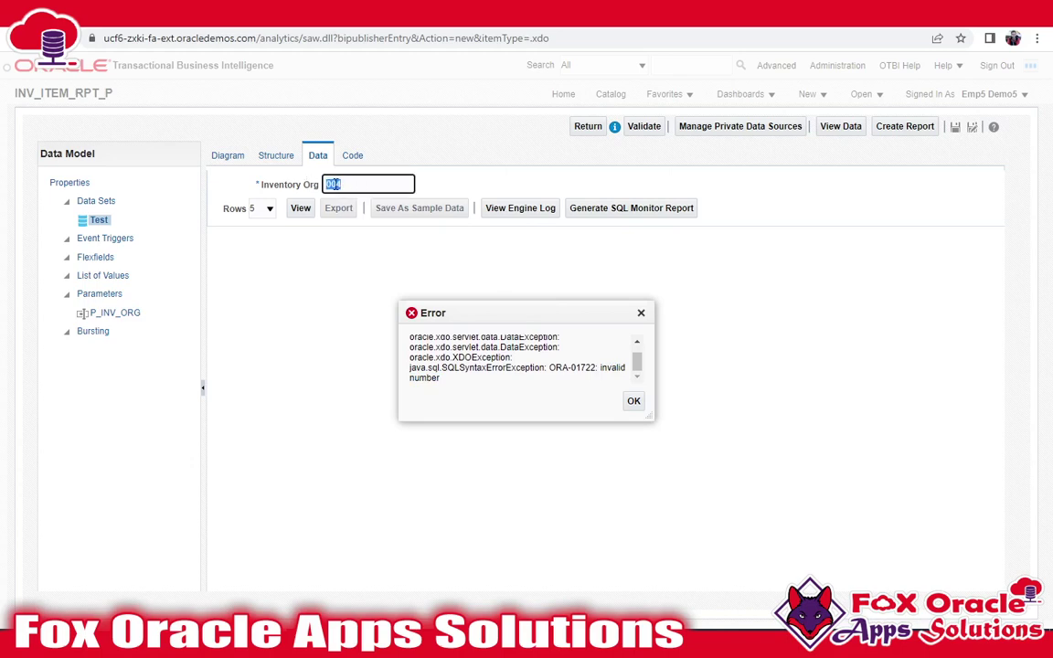
pyautogui.click(335, 183)
pyautogui.click(638, 403)
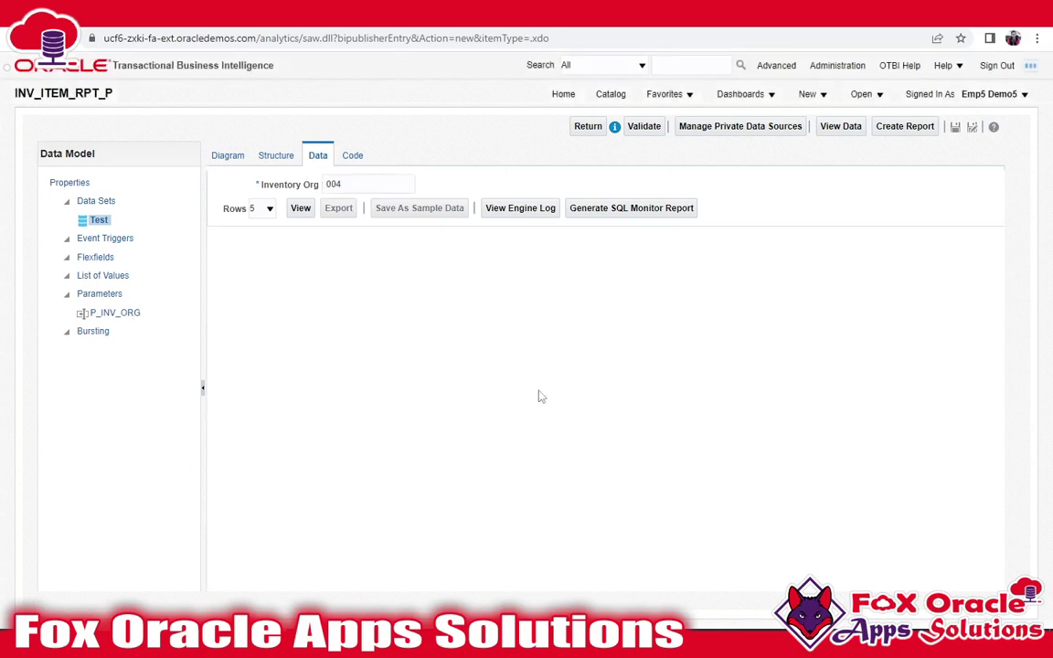
# - Change the P_INV_ORG parameter's data type to String and save the data model
pyautogui.click(124, 312)
pyautogui.click(366, 232)
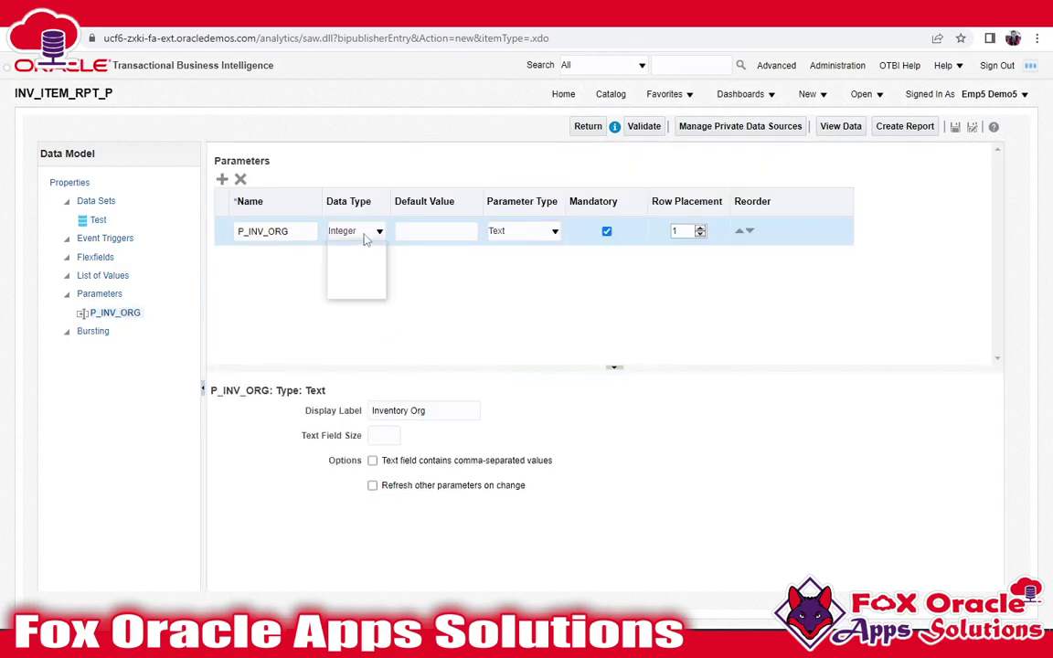
pyautogui.click(338, 247)
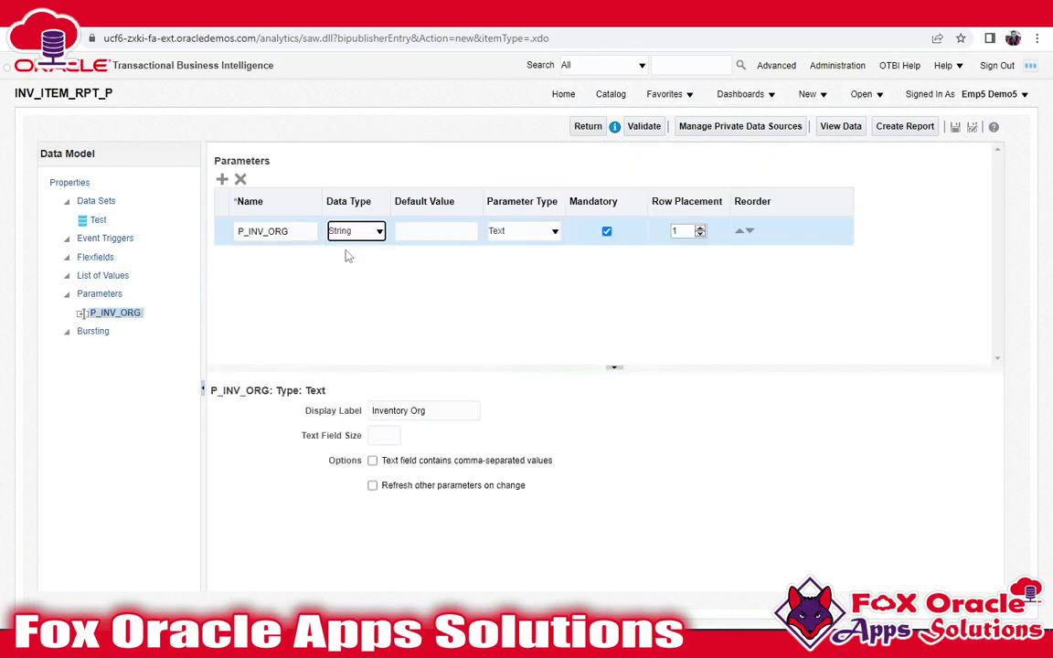
pyautogui.click(955, 128)
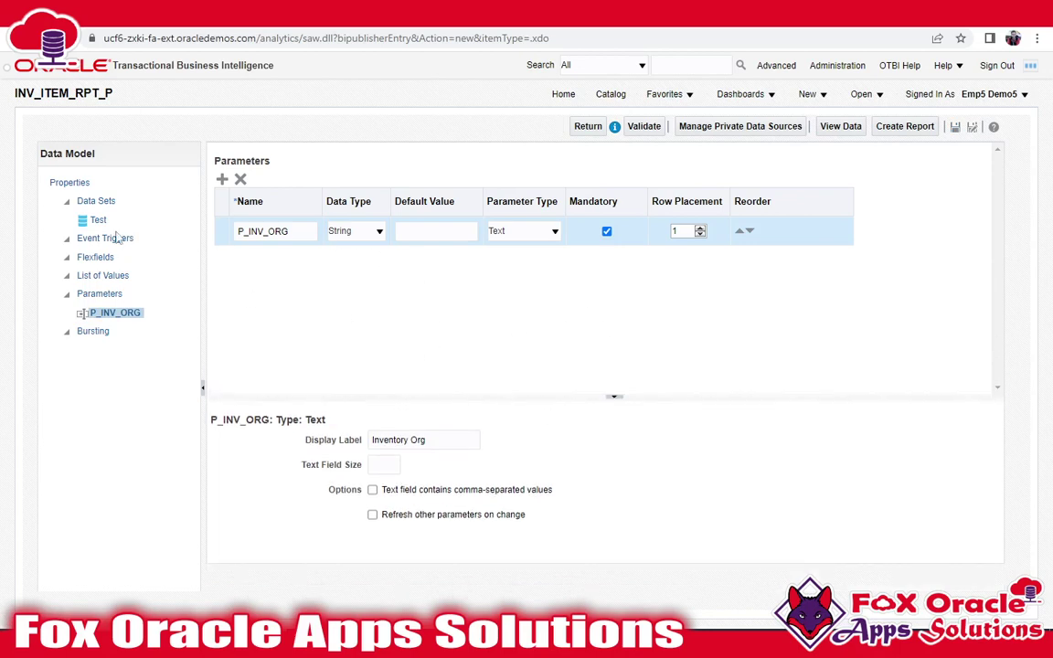
pyautogui.click(955, 127)
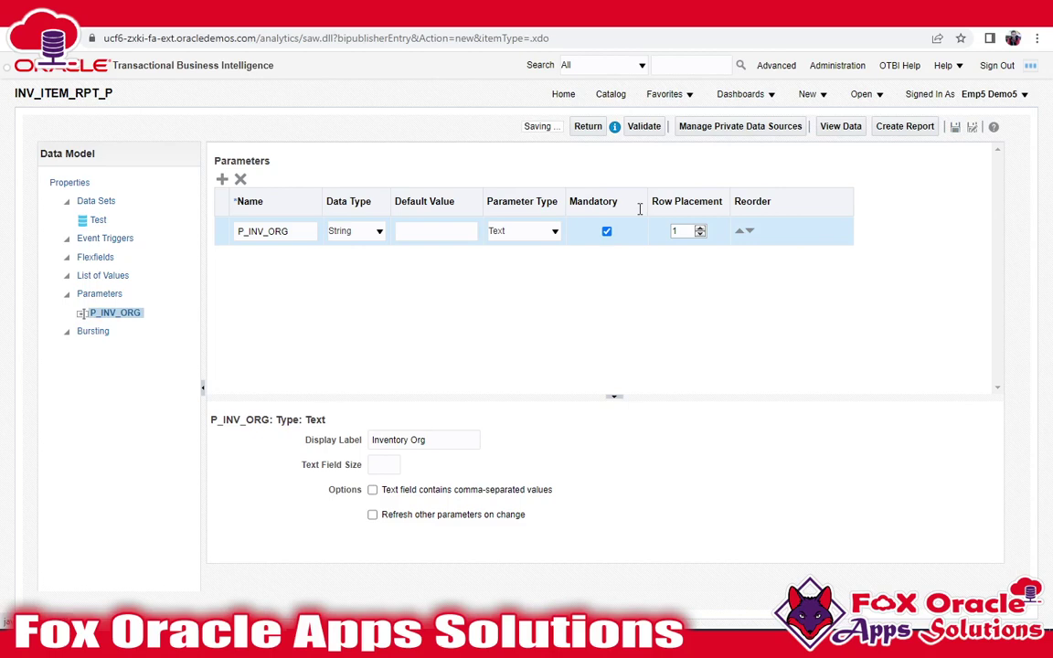
# - Preview the data sets' output again for Inventory Org 004
pyautogui.click(103, 205)
pyautogui.doubleClick(103, 204)
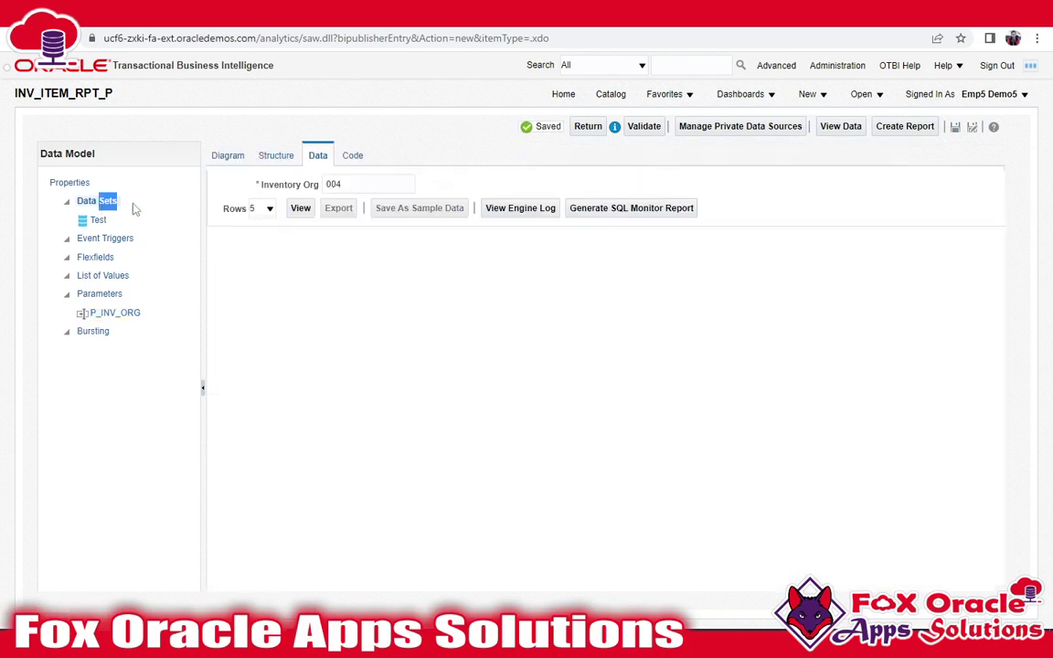
pyautogui.click(300, 208)
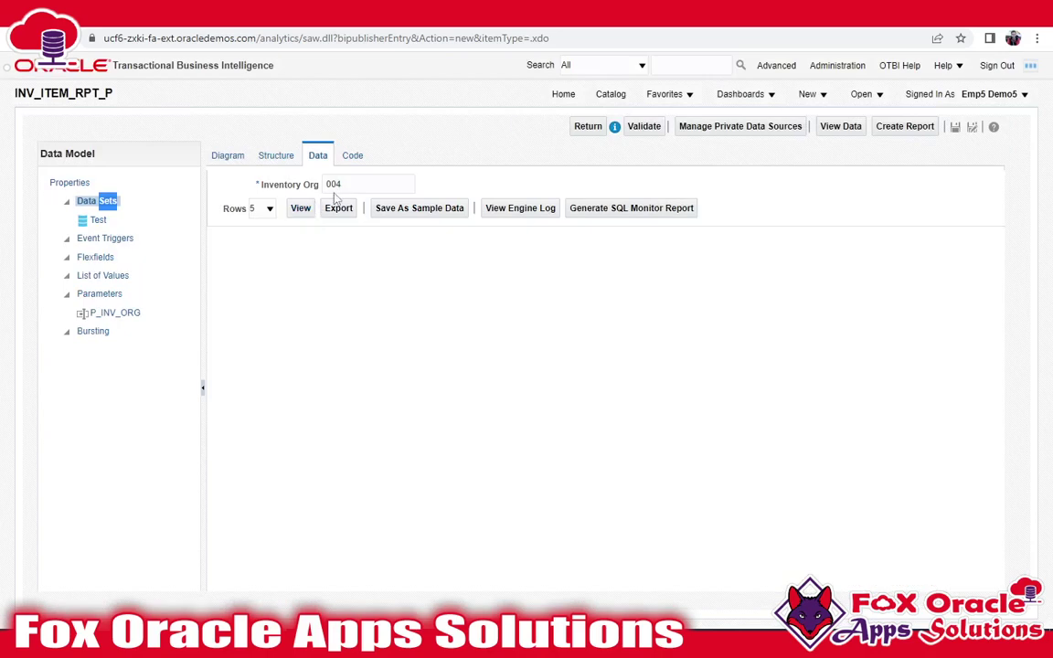
pyautogui.doubleClick(333, 185)
# - Open the Test data set in the diagram for editing, review its SQL query, accept it and save the data model
pyautogui.click(230, 156)
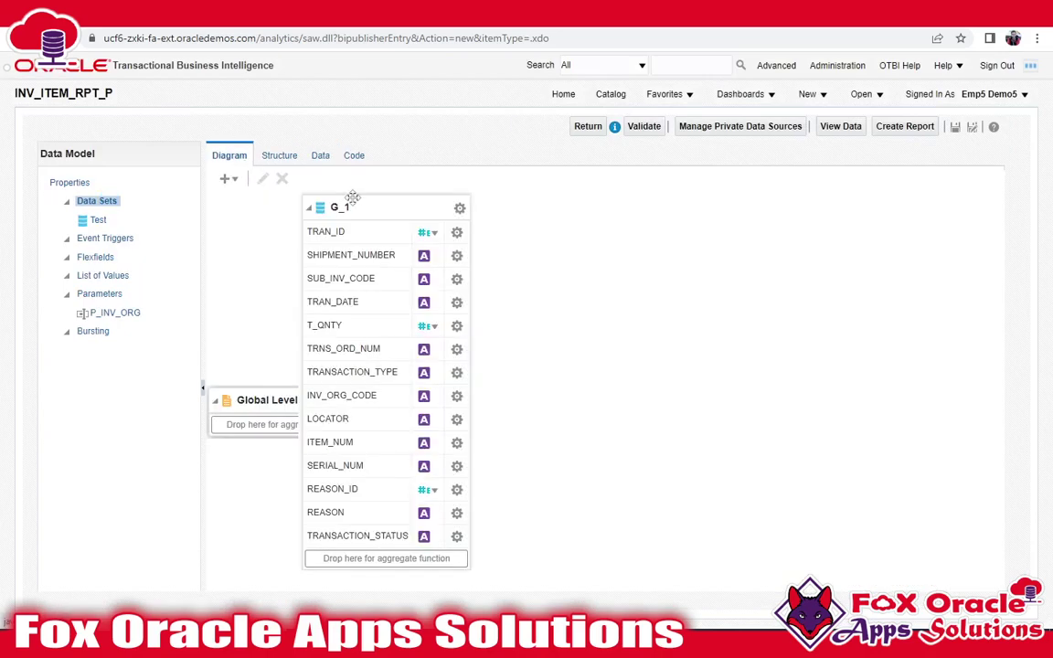
pyautogui.moveTo(350, 201); pyautogui.dragTo(366, 207)
pyautogui.click(260, 180)
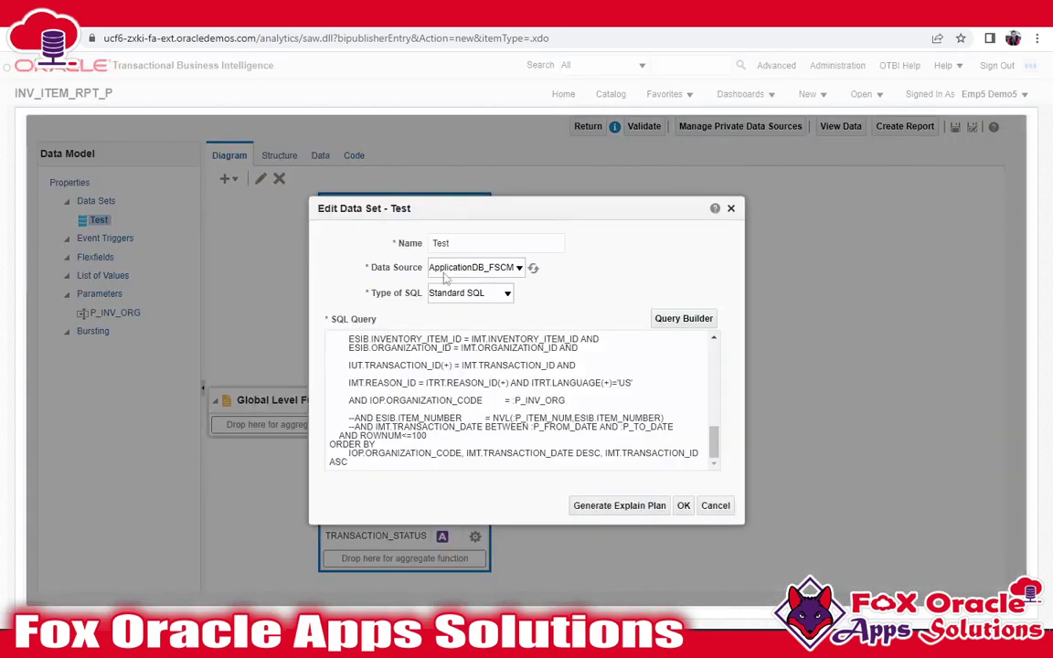
pyautogui.scroll(10, 521, 393)
pyautogui.scroll(-10, 517, 383)
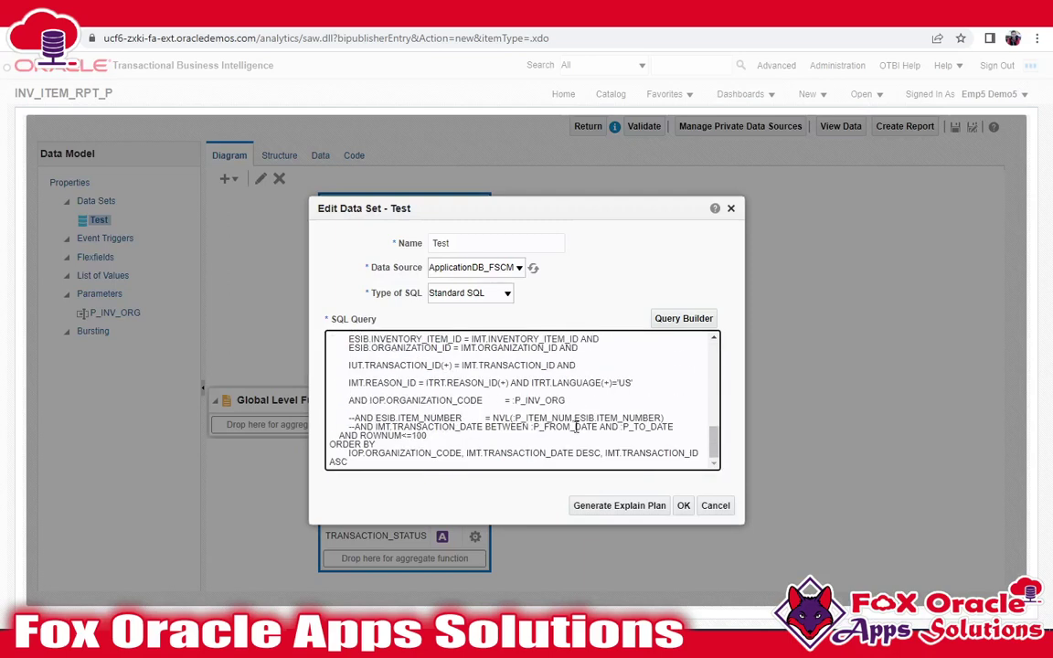
pyautogui.click(683, 506)
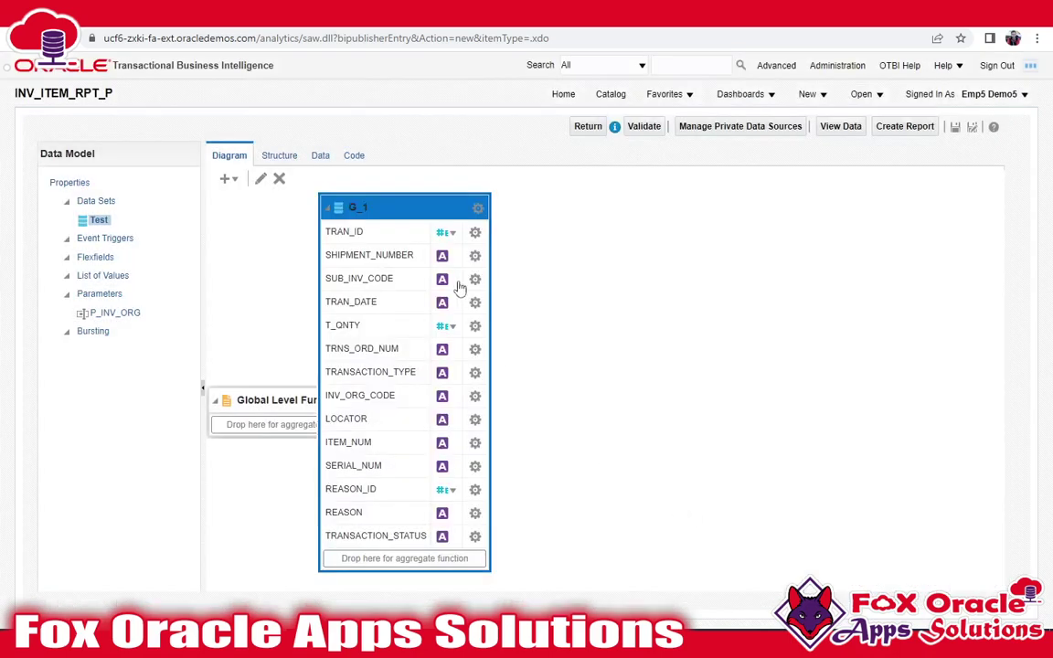
pyautogui.click(955, 126)
# - Preview the data for Inventory Org 004, show the results as a table and check the INV_ORG_CODE column
pyautogui.click(330, 156)
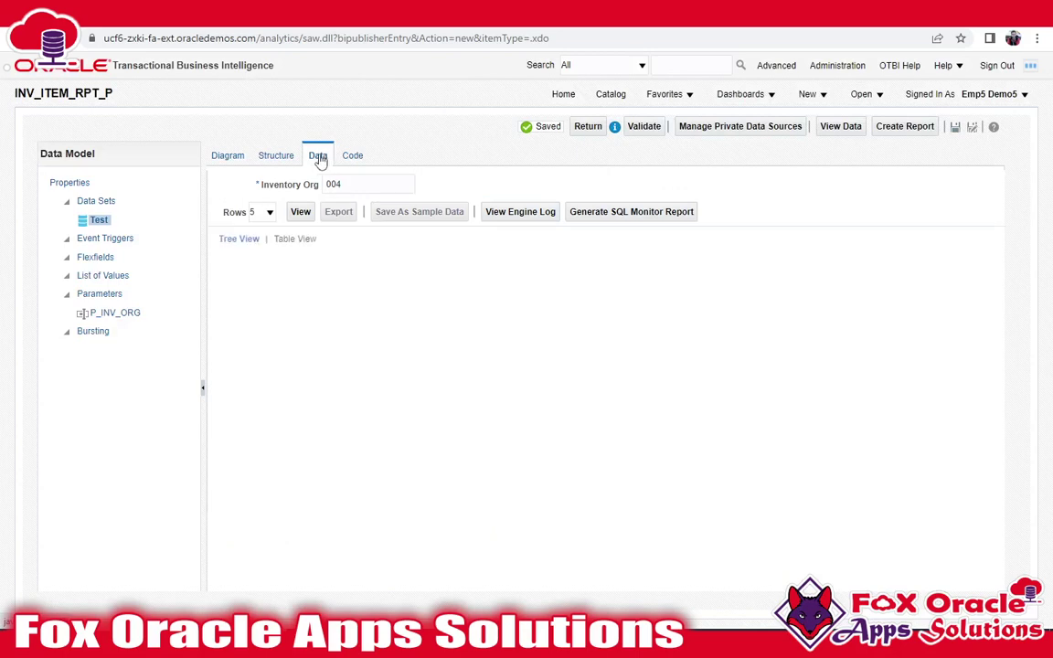
pyautogui.click(301, 211)
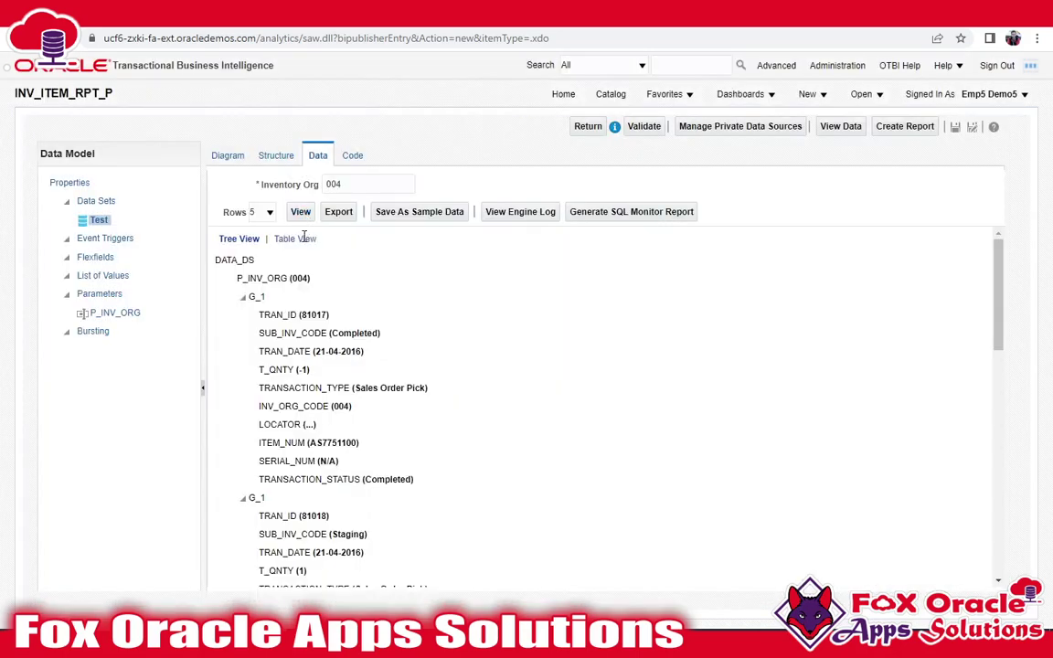
pyautogui.scroll(-3, 377, 289)
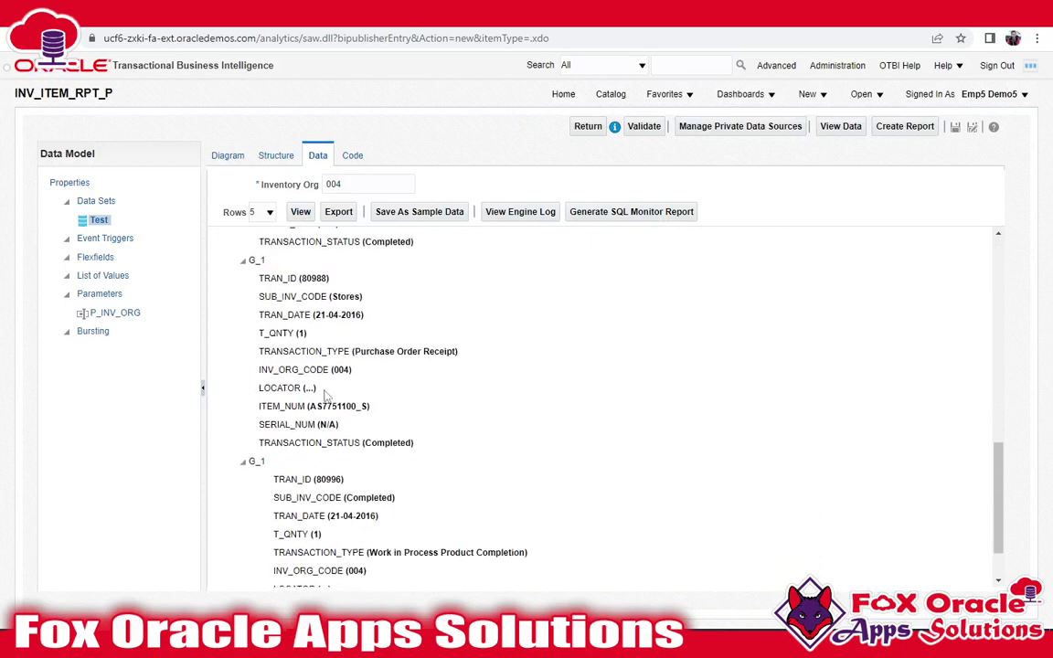
pyautogui.scroll(3, 300, 307)
pyautogui.click(294, 238)
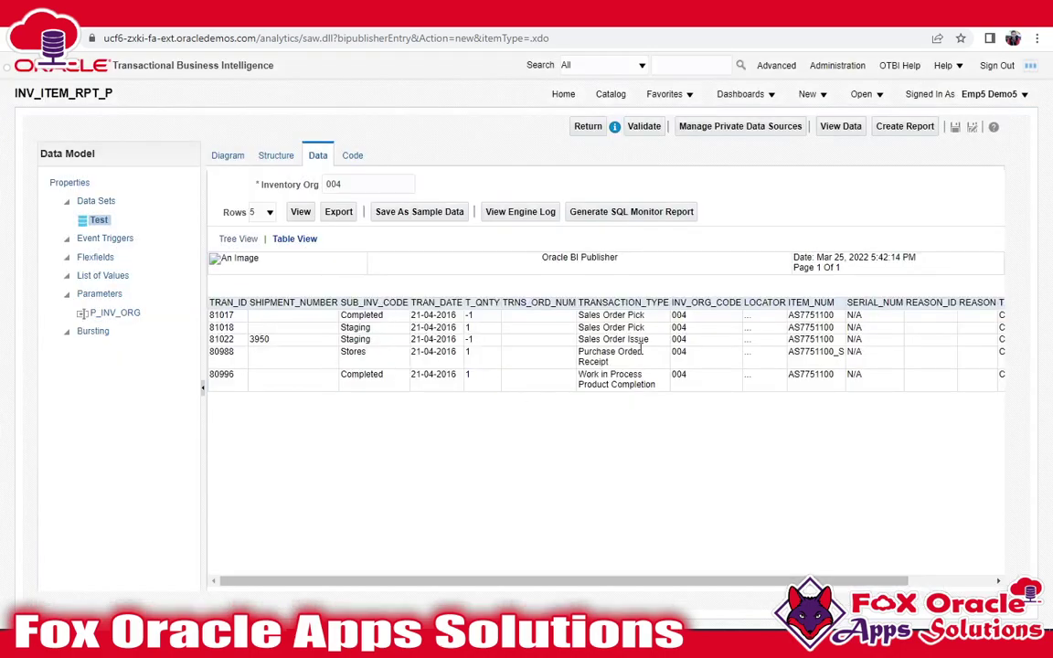
pyautogui.moveTo(676, 303); pyautogui.dragTo(688, 377)
pyautogui.click(692, 333)
pyautogui.moveTo(675, 314); pyautogui.dragTo(213, 316)
pyautogui.click(681, 373)
# - Preview the data for Inventory Org 001 and check the INV_ORG_CODE values in the rows
pyautogui.click(348, 182)
pyautogui.write('1')
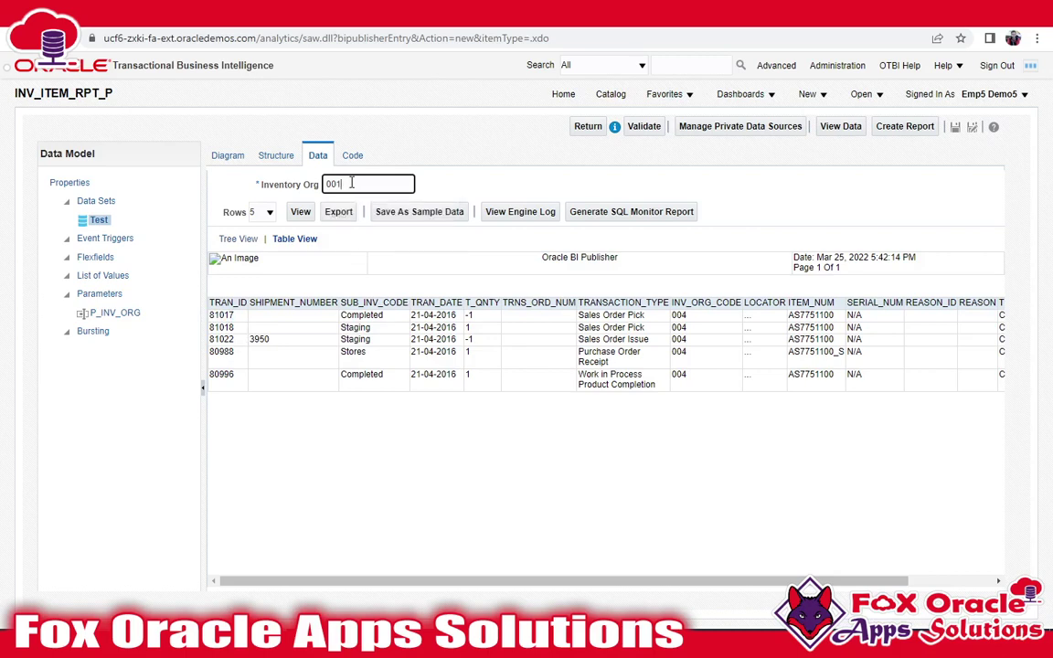
pyautogui.click(301, 211)
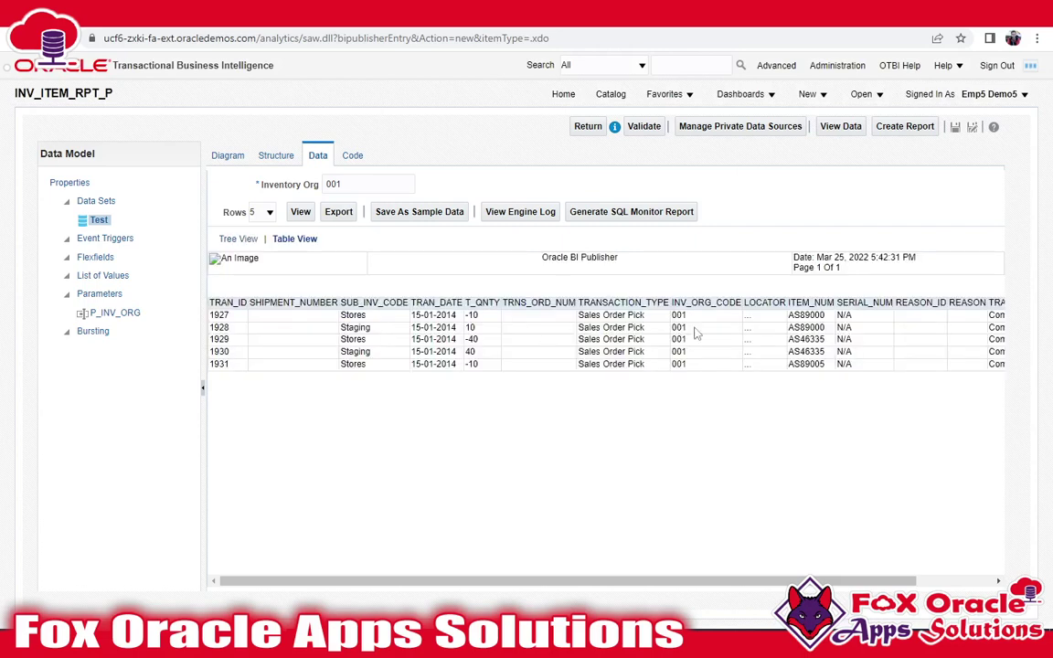
pyautogui.moveTo(676, 316); pyautogui.dragTo(696, 376)
pyautogui.click(700, 353)
pyautogui.moveTo(675, 314); pyautogui.dragTo(685, 314)
pyautogui.click(224, 397)
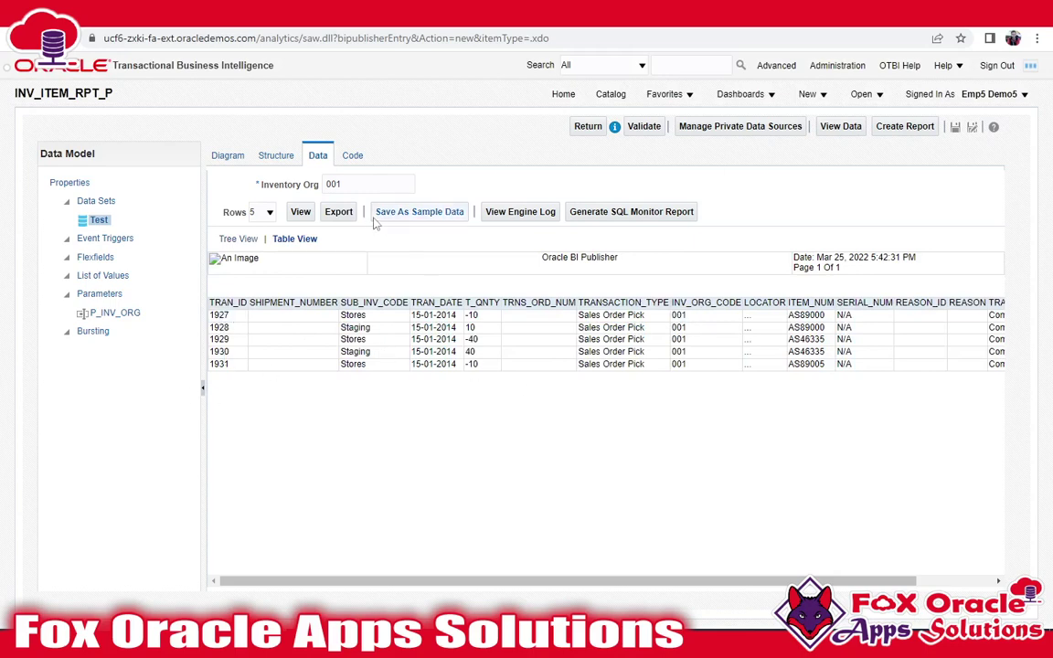
# - Save the Inventory Org 001 results as sample data, and export them as XML and open the exported file
pyautogui.click(357, 185)
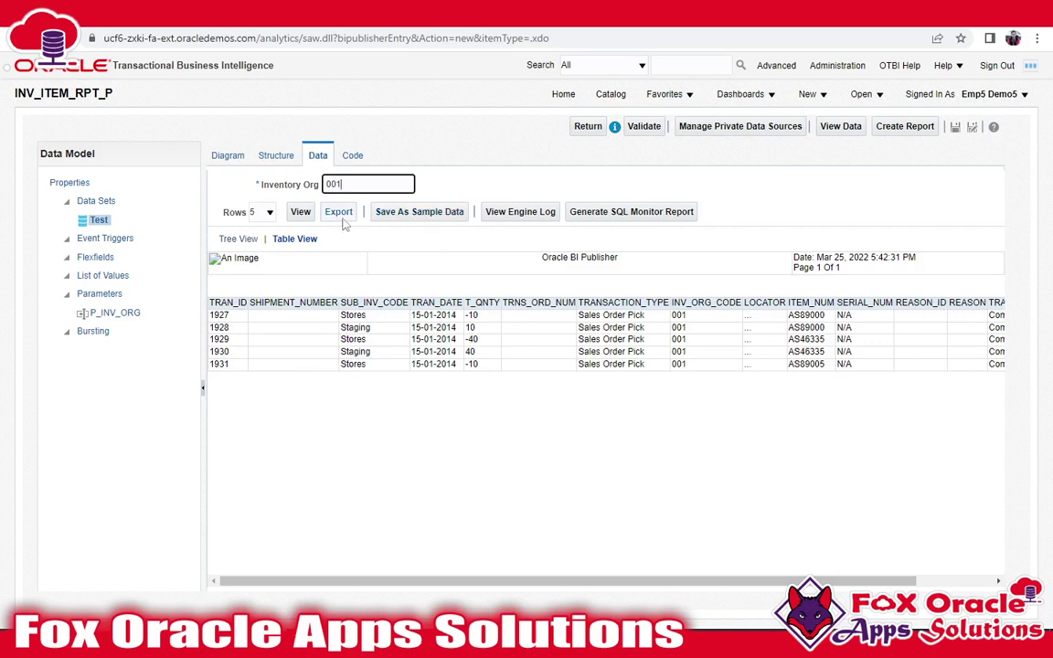
pyautogui.click(420, 212)
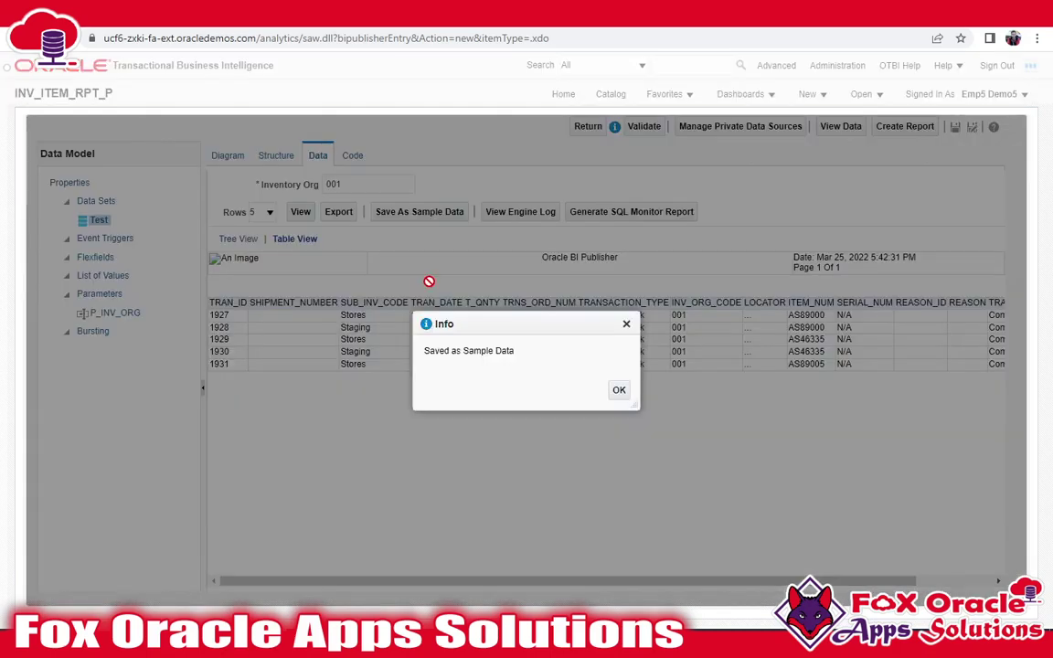
pyautogui.click(619, 390)
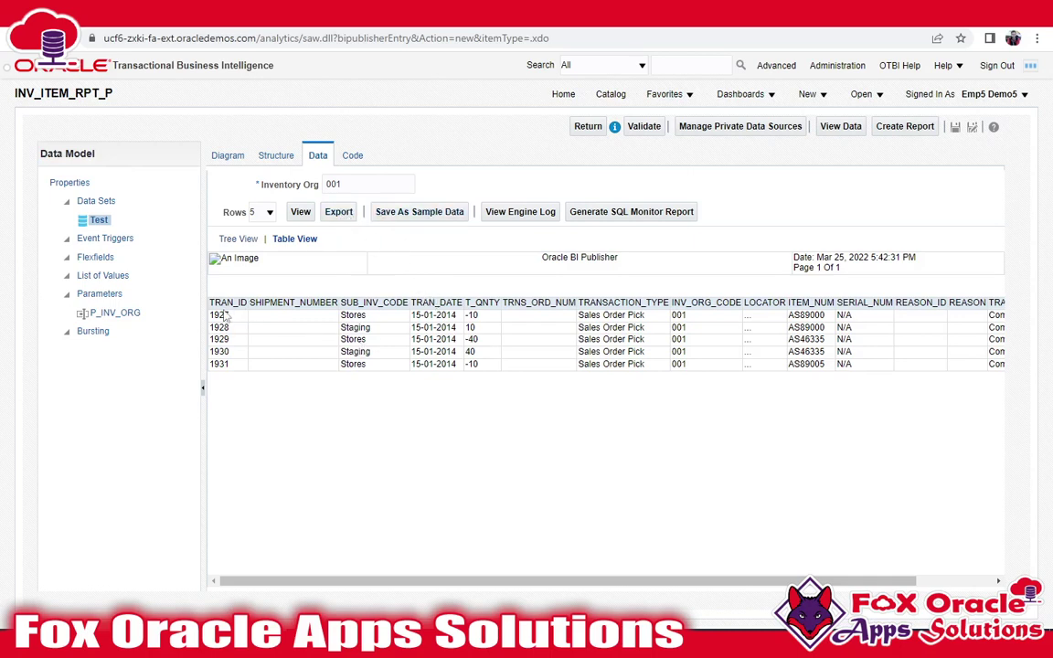
pyautogui.click(340, 212)
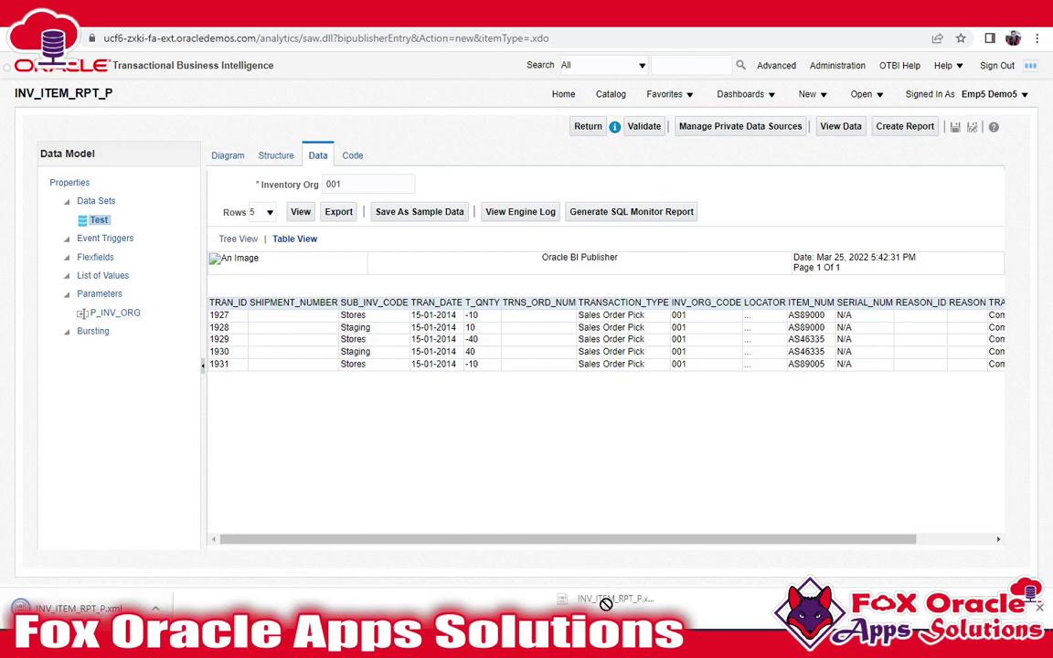
pyautogui.click(78, 608)
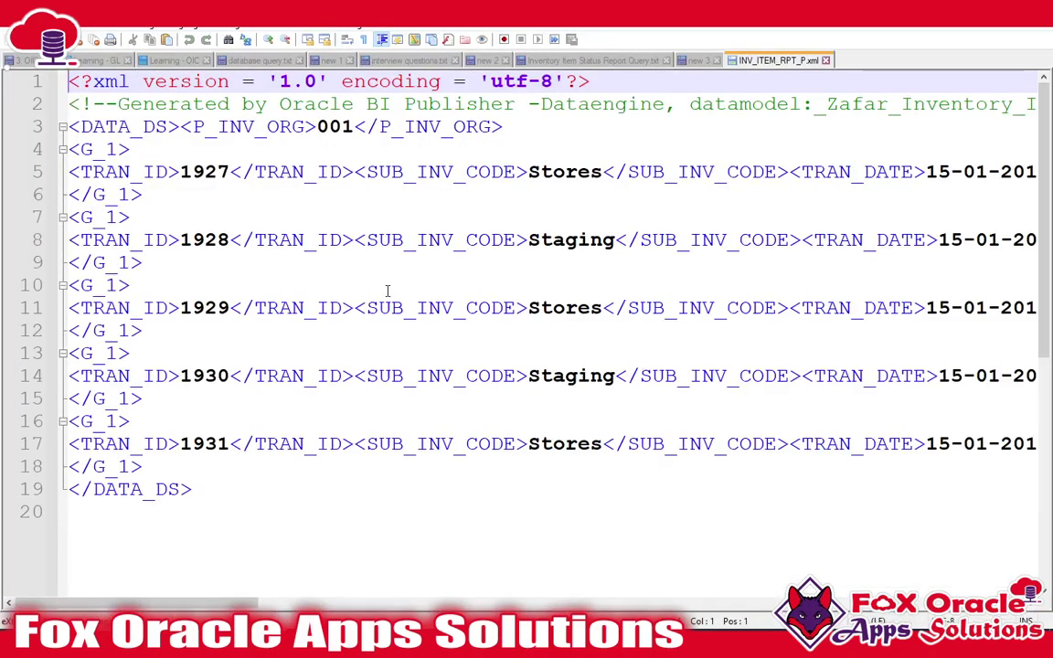
# - Compare the TRAN_ID and SUB_INV_CODE tags in the exported XML with the field placeholders in the Word layout template
pyautogui.doubleClick(135, 236)
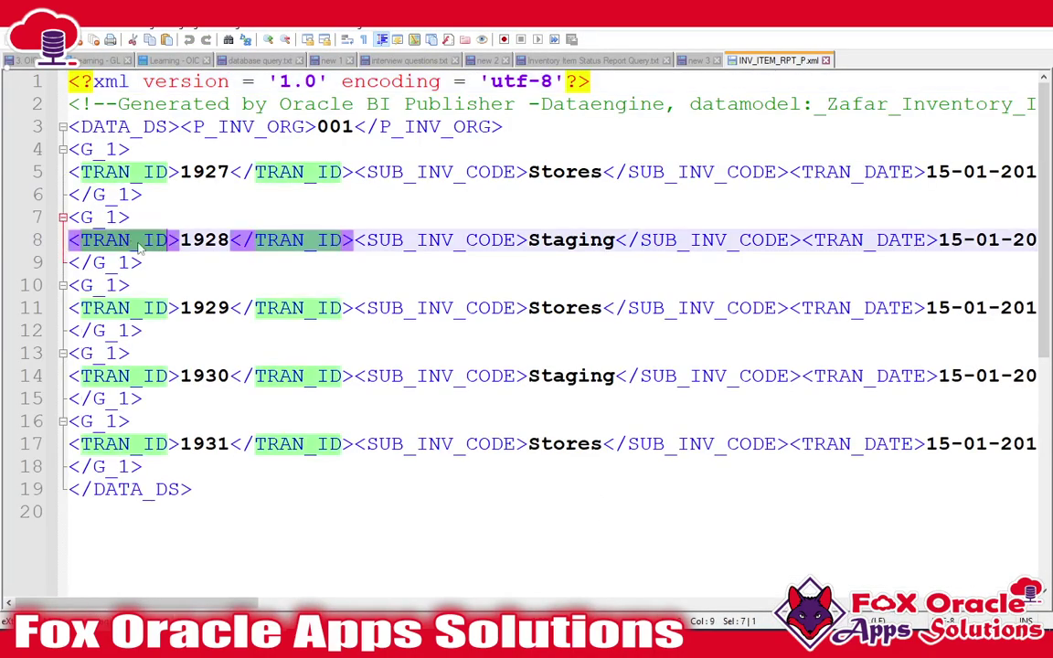
pyautogui.click(506, 240)
pyautogui.doubleClick(506, 239)
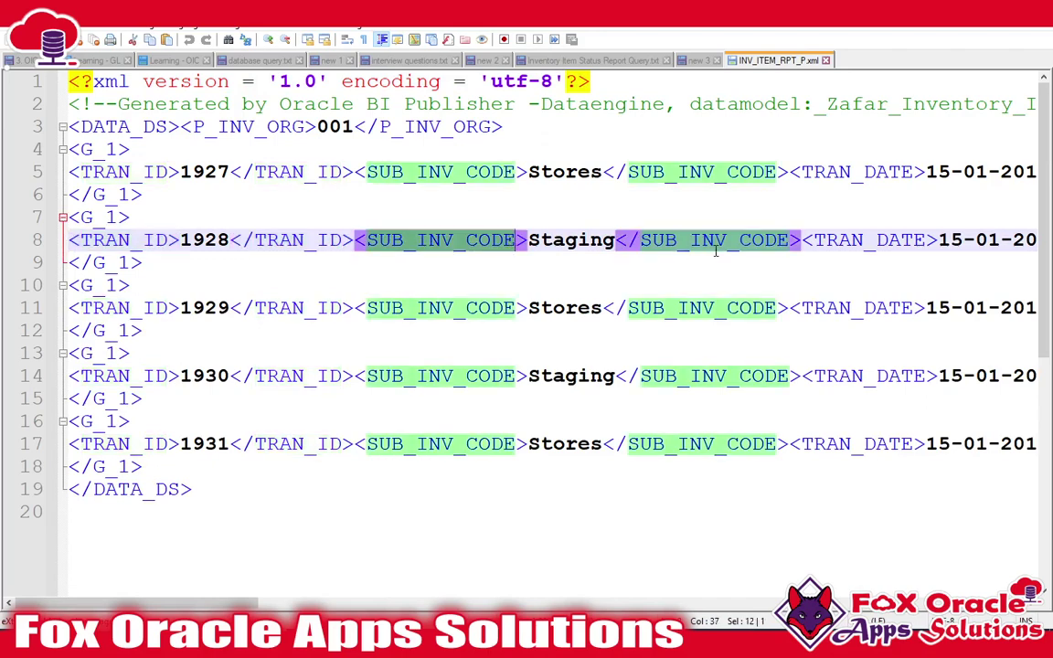
pyautogui.click(727, 239)
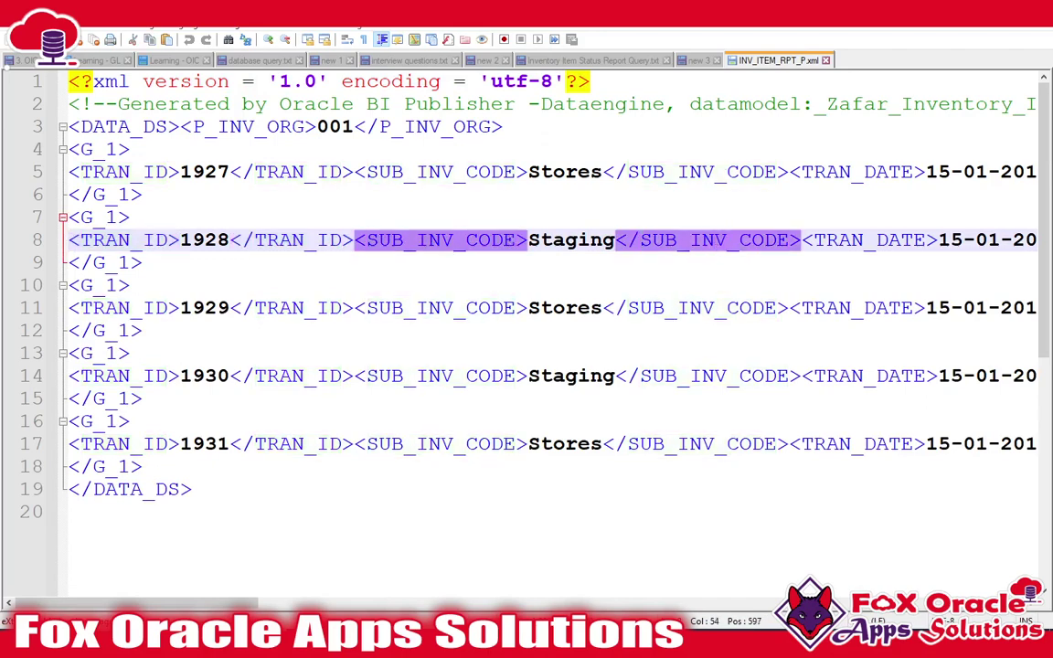
pyautogui.hotkey('alt', 'Tab')
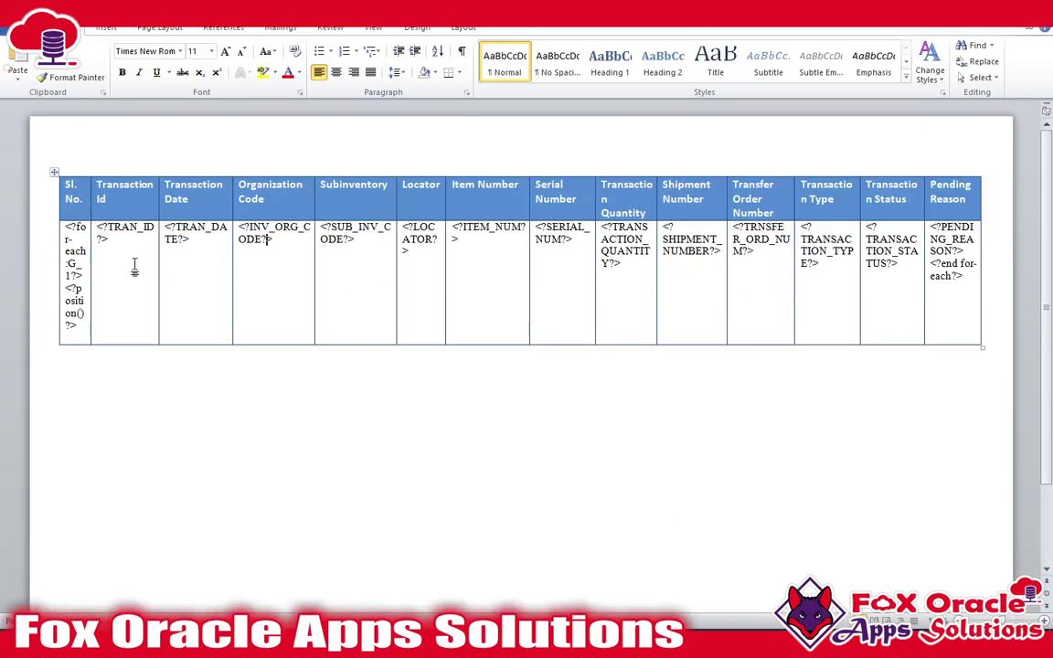
pyautogui.click(139, 243)
# - Switch back to the browser, start a new report from the data model and dismiss the guided report wizard
pyautogui.hotkey('alt', 'Tab')
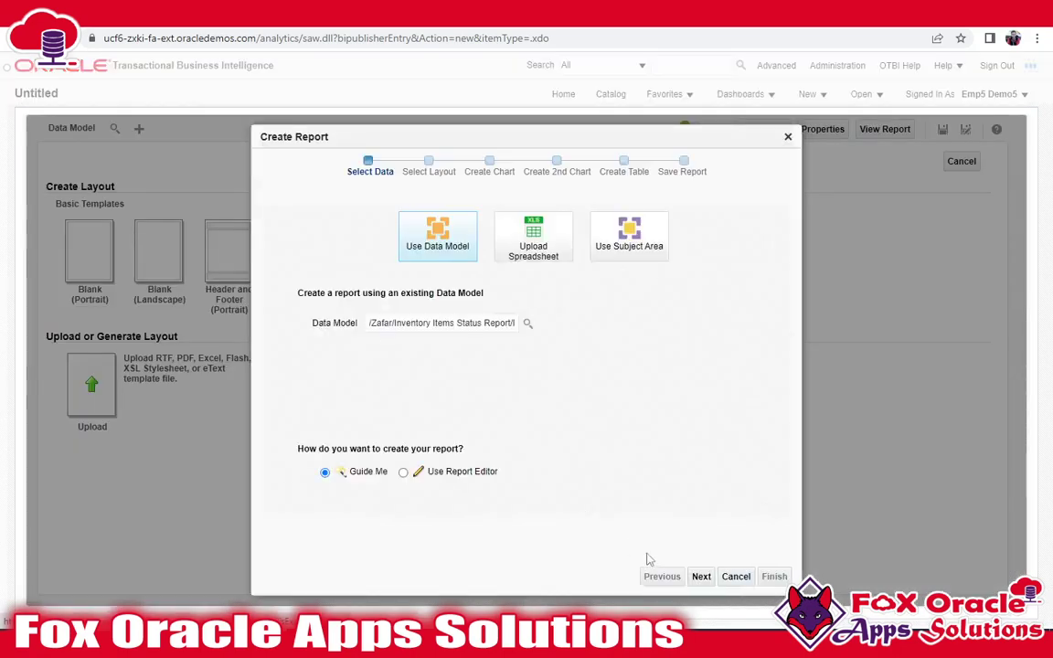
pyautogui.click(736, 578)
pyautogui.click(596, 116)
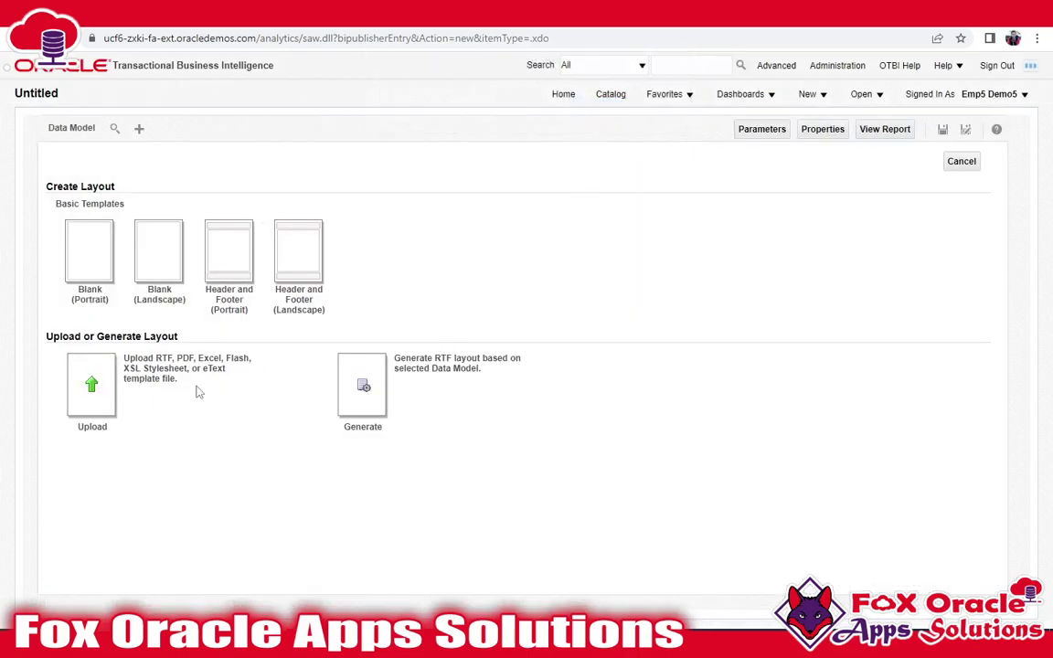
# - Begin uploading a layout named INV_RPT_P with the INV_RPT_RTF file from the desktop's Notepad++ folder as its template
pyautogui.click(87, 377)
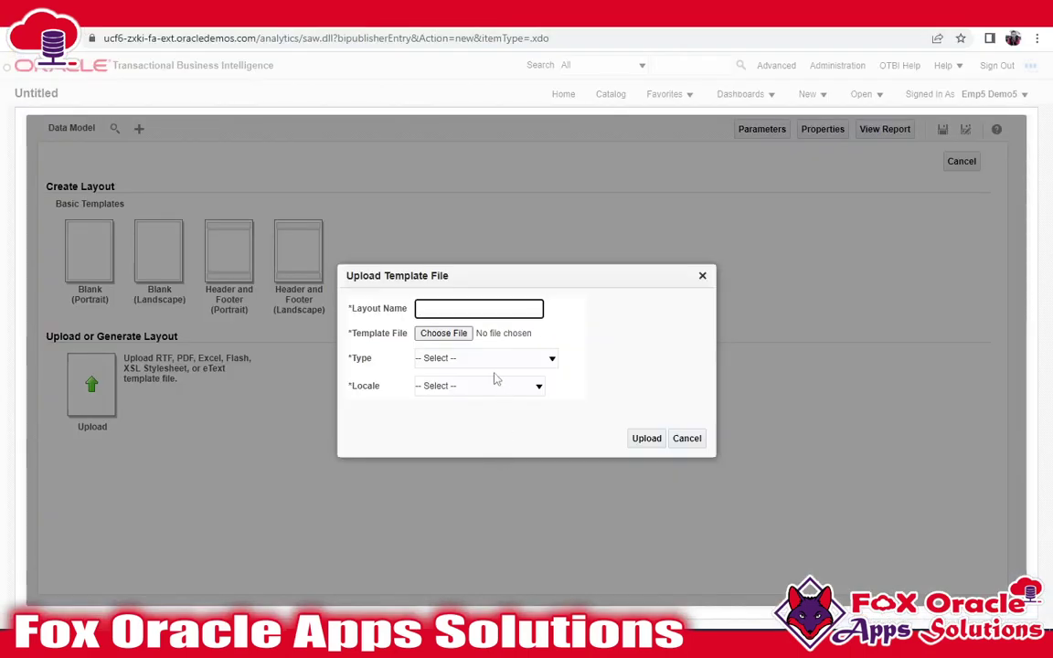
pyautogui.write('INV_RPT_P')
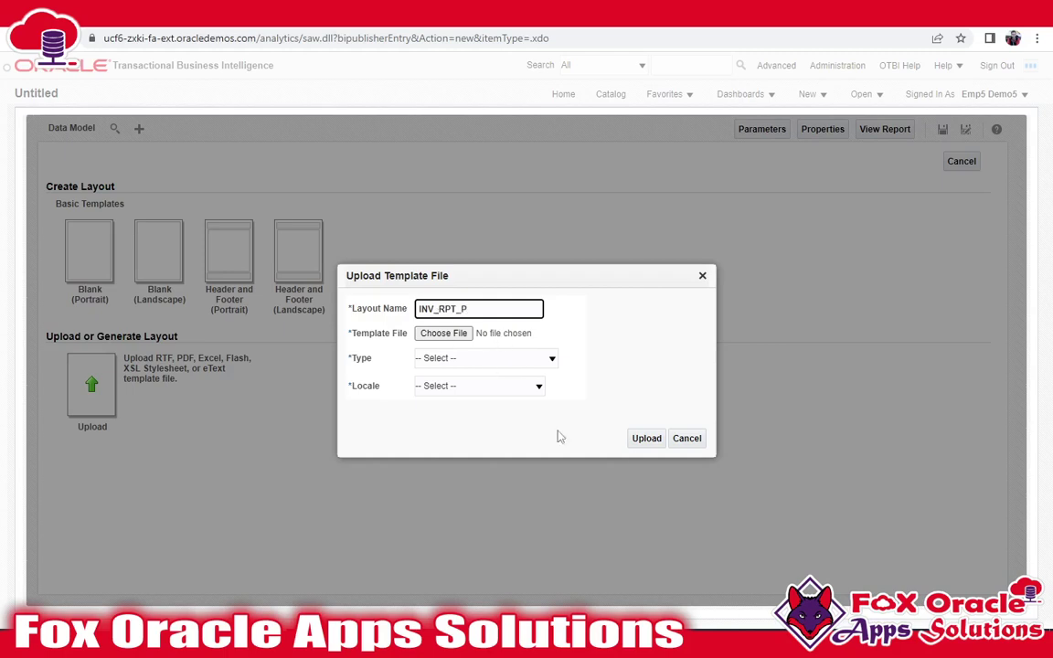
pyautogui.click(426, 332)
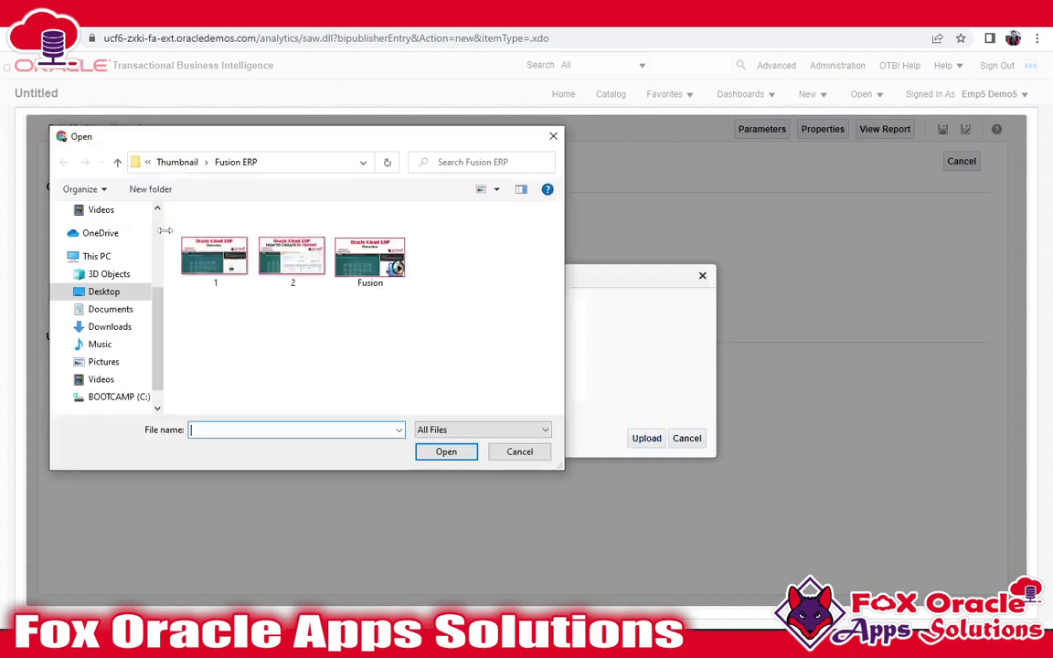
pyautogui.scroll(3, 101, 256)
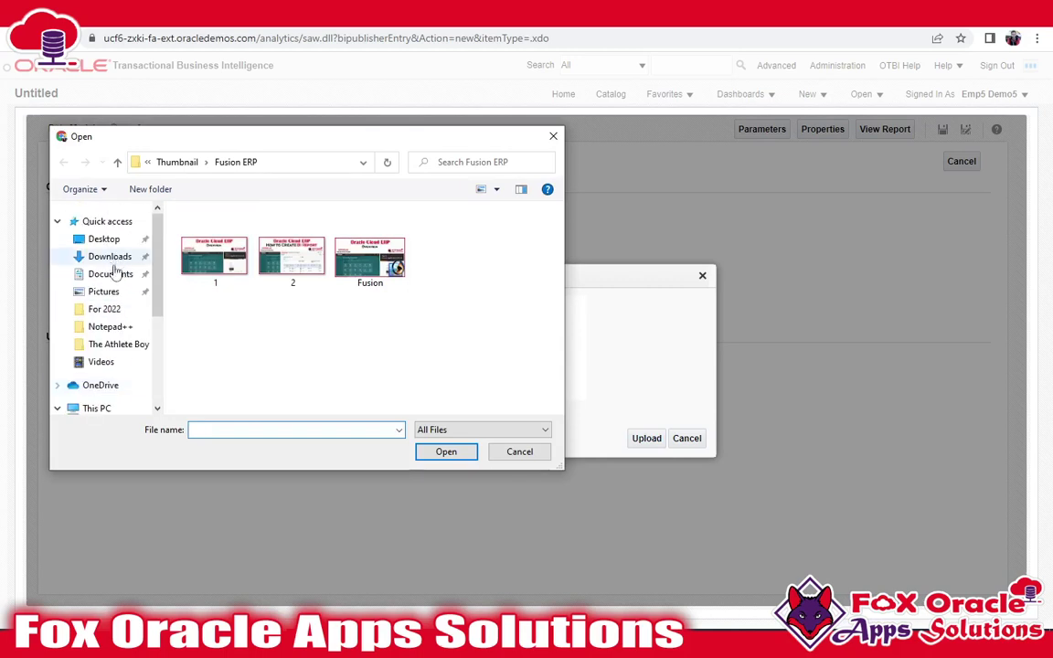
pyautogui.click(110, 326)
pyautogui.doubleClick(219, 278)
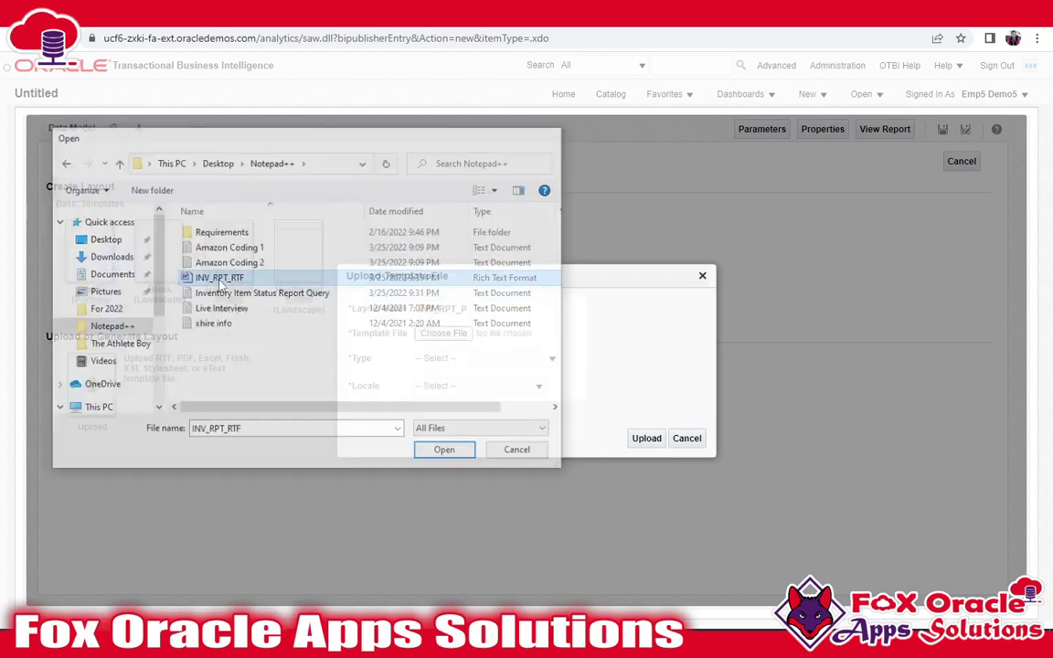
# - Set the template type to RTF Template and the locale to English (United States), and upload the layout
pyautogui.click(452, 358)
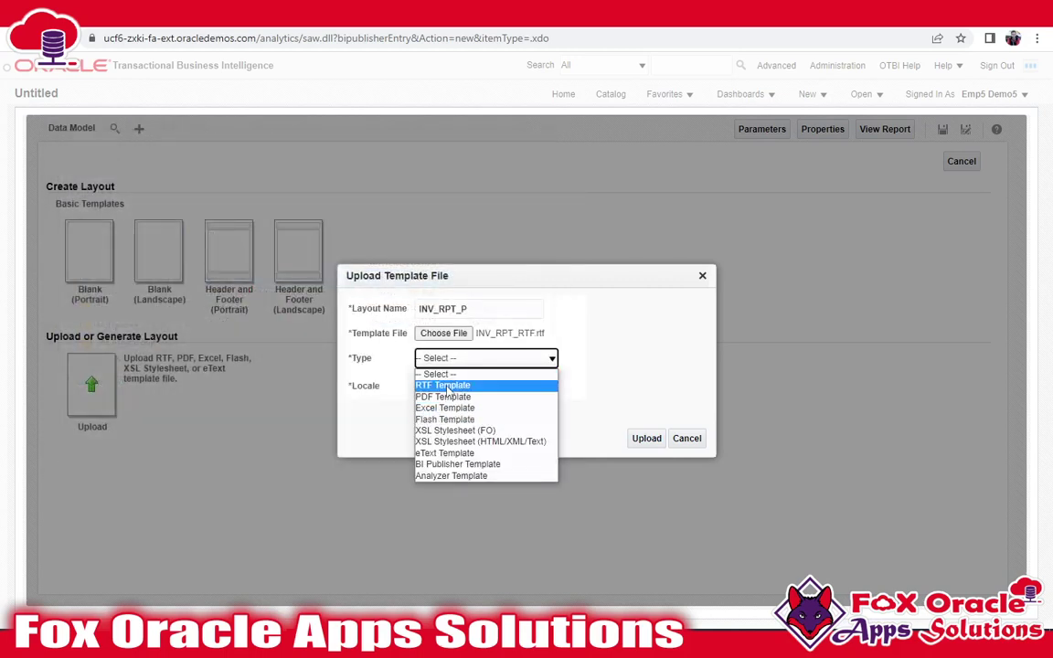
pyautogui.click(448, 386)
pyautogui.click(453, 390)
pyautogui.scroll(-5, 465, 491)
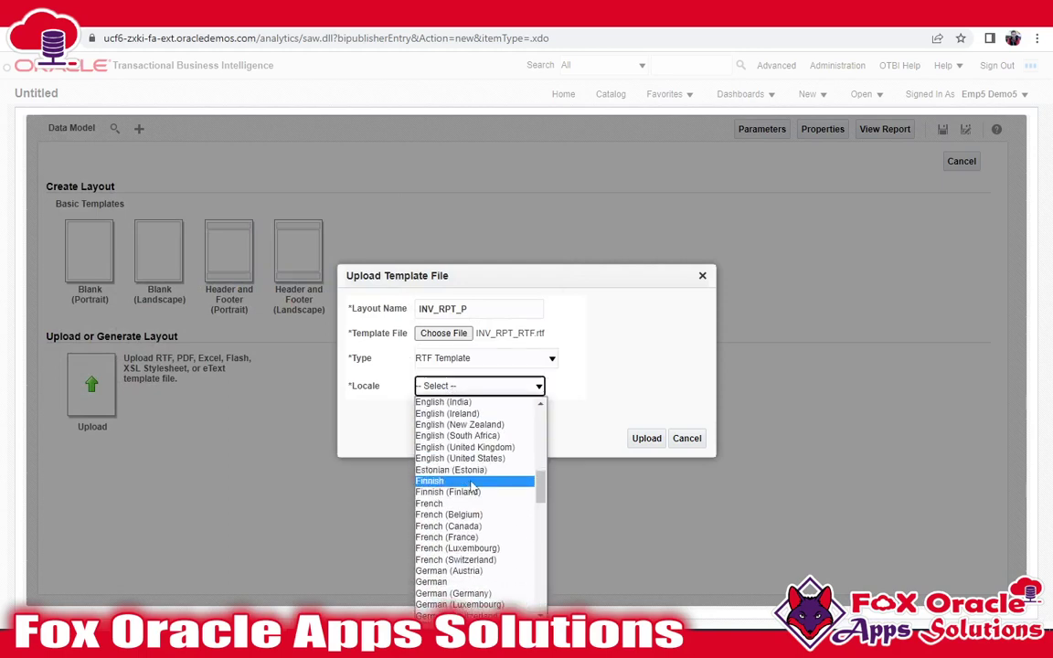
pyautogui.click(462, 458)
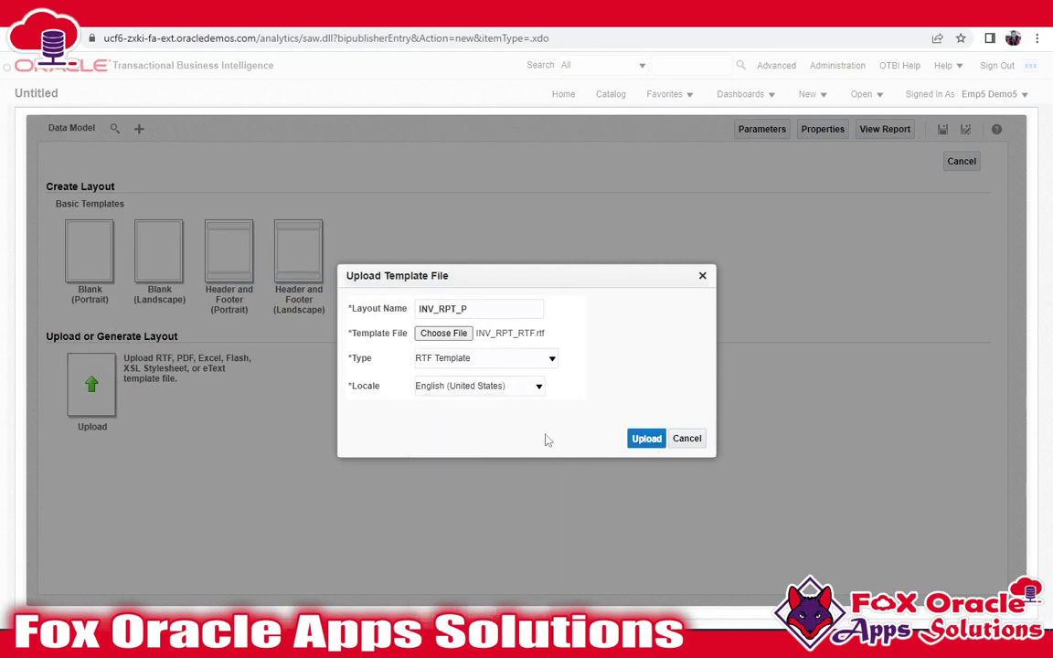
pyautogui.press('Return')
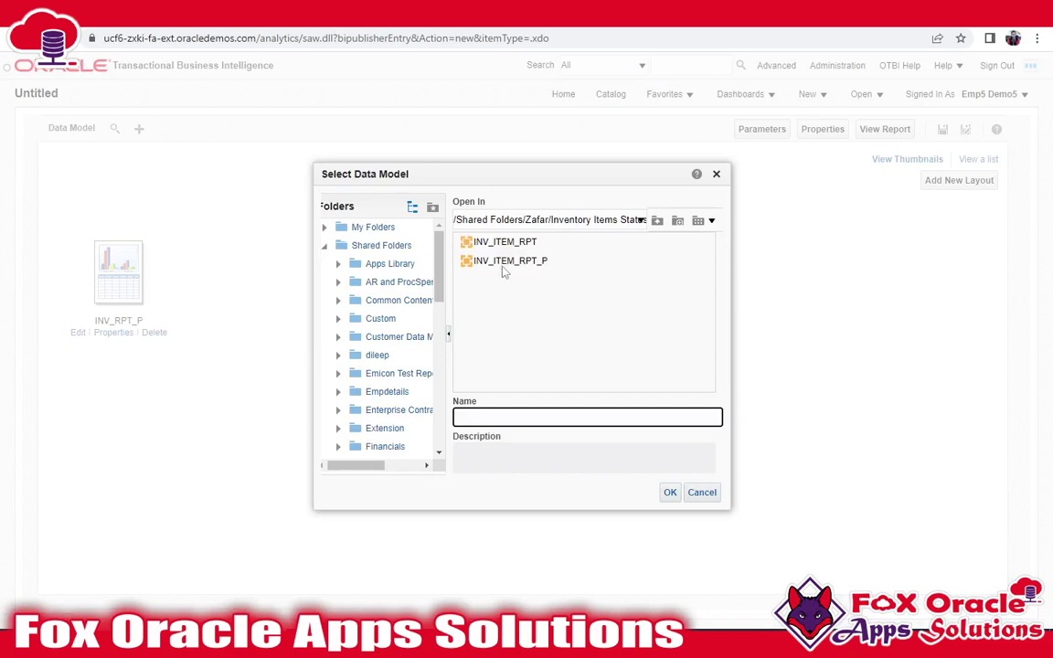
# - Attach the INV_ITEM_RPT_P data model and save the report as INV_ITEM_RPT_P in the same shared folder, accepting the overwrite
pyautogui.click(510, 263)
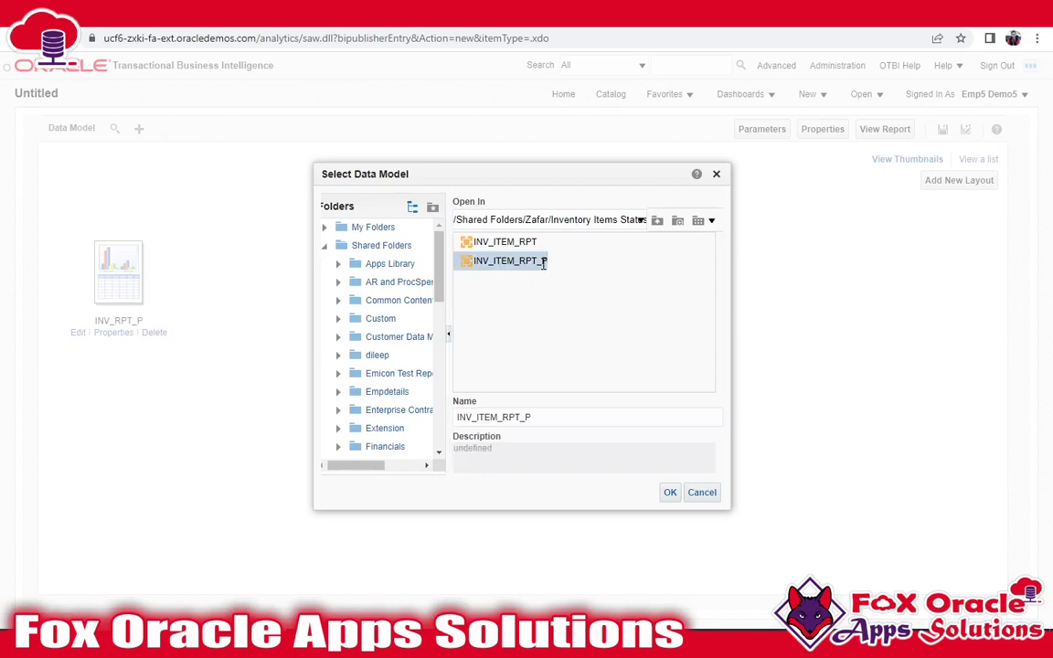
pyautogui.click(670, 494)
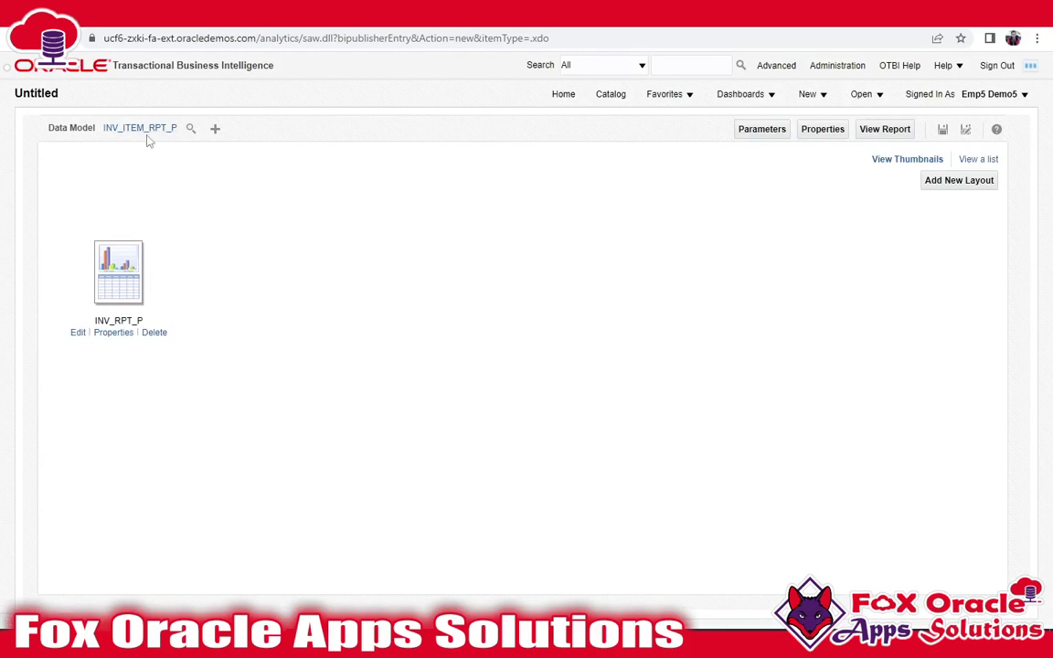
pyautogui.click(573, 411)
pyautogui.click(510, 280)
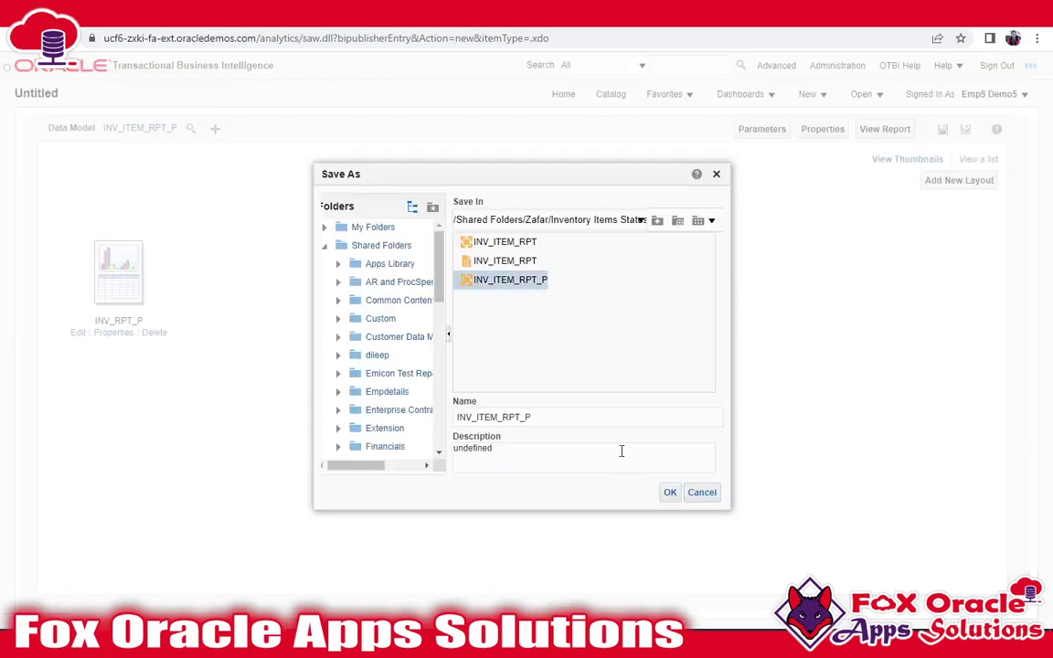
pyautogui.click(670, 492)
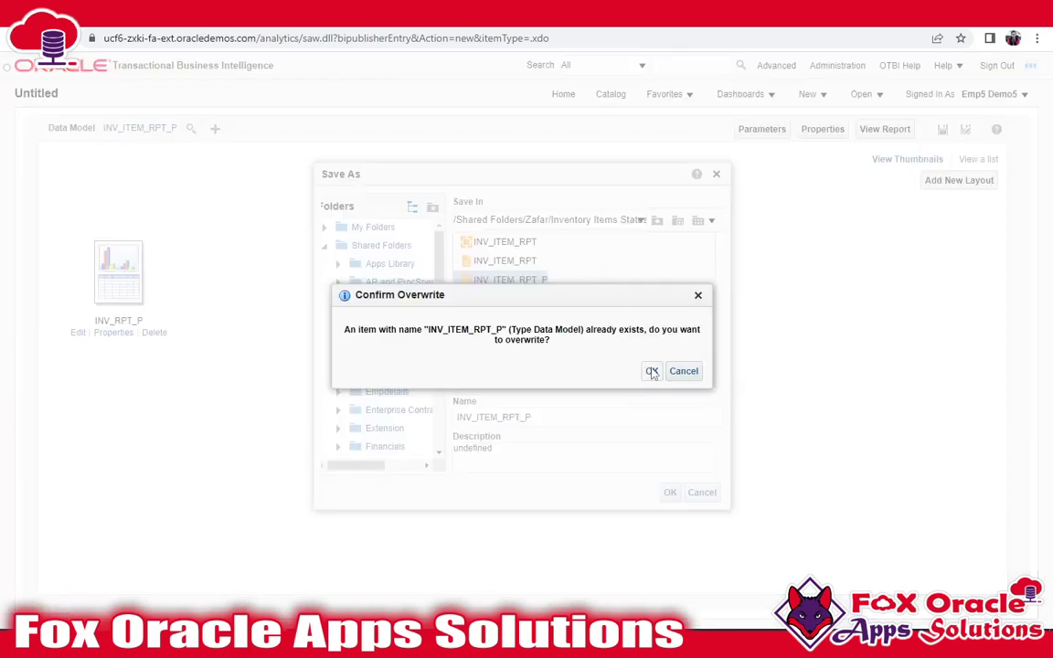
pyautogui.click(651, 372)
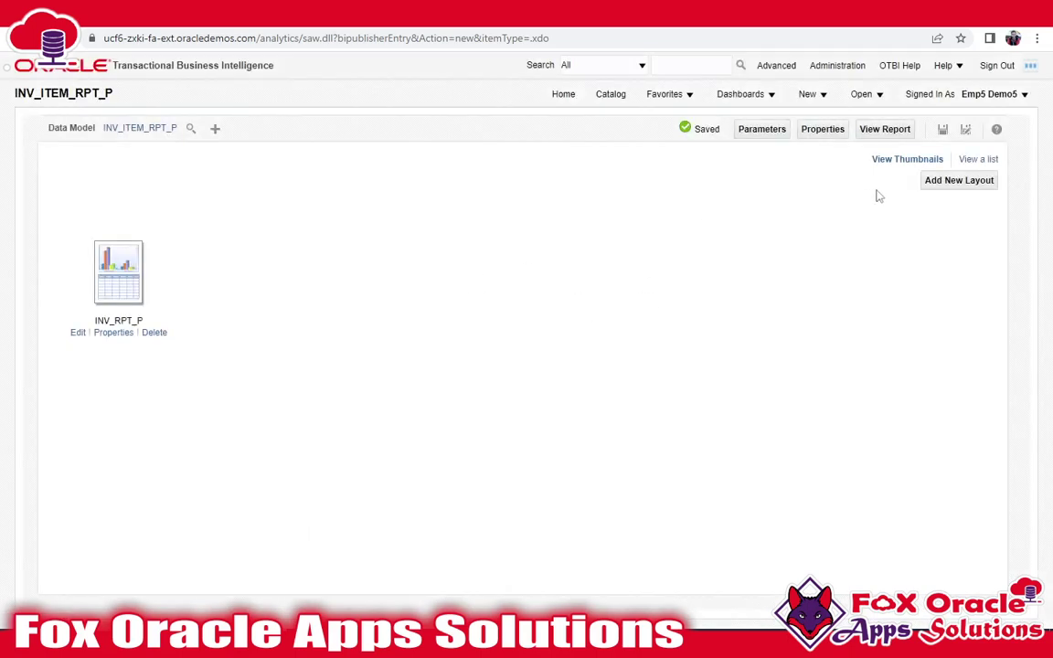
# - Show the report layouts as a list and set the INV_RPT_P layout's default format to PDF
pyautogui.click(986, 161)
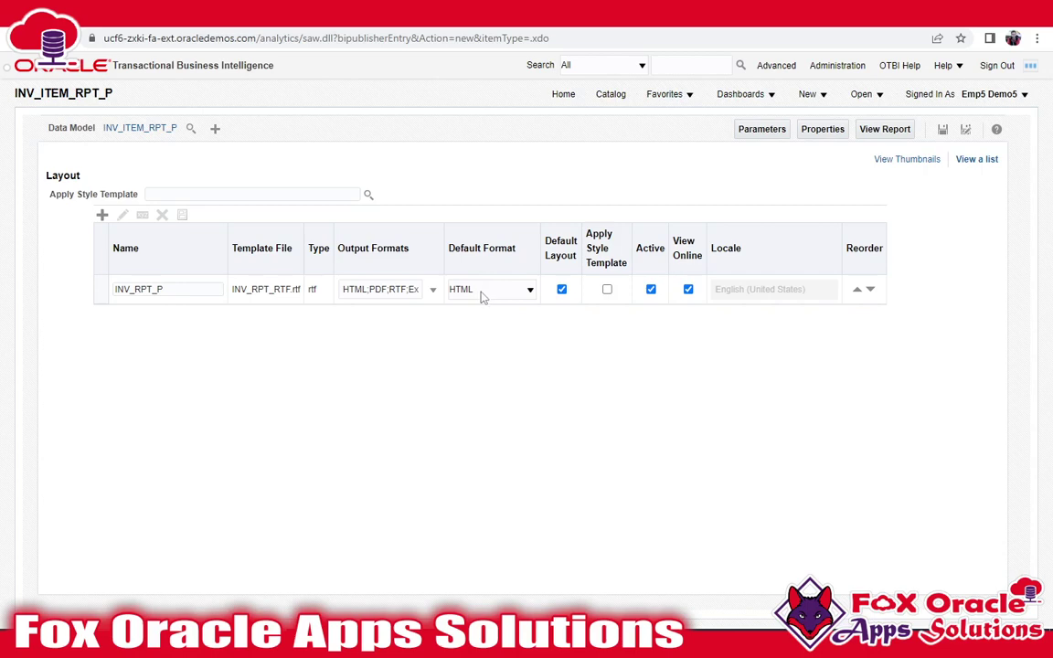
pyautogui.click(484, 294)
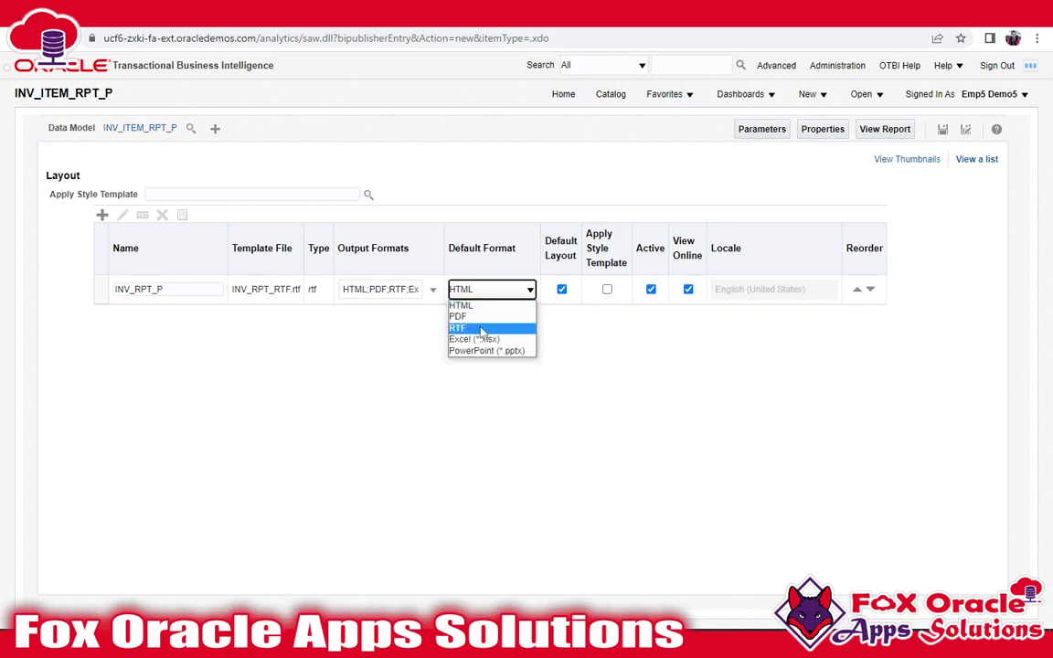
pyautogui.click(476, 315)
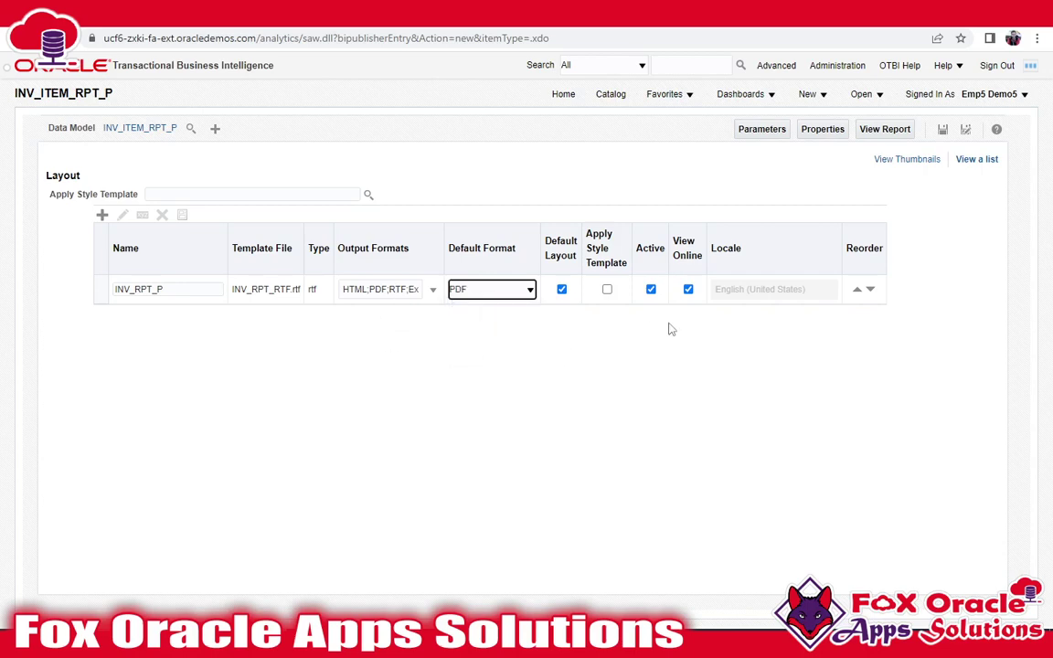
pyautogui.click(486, 291)
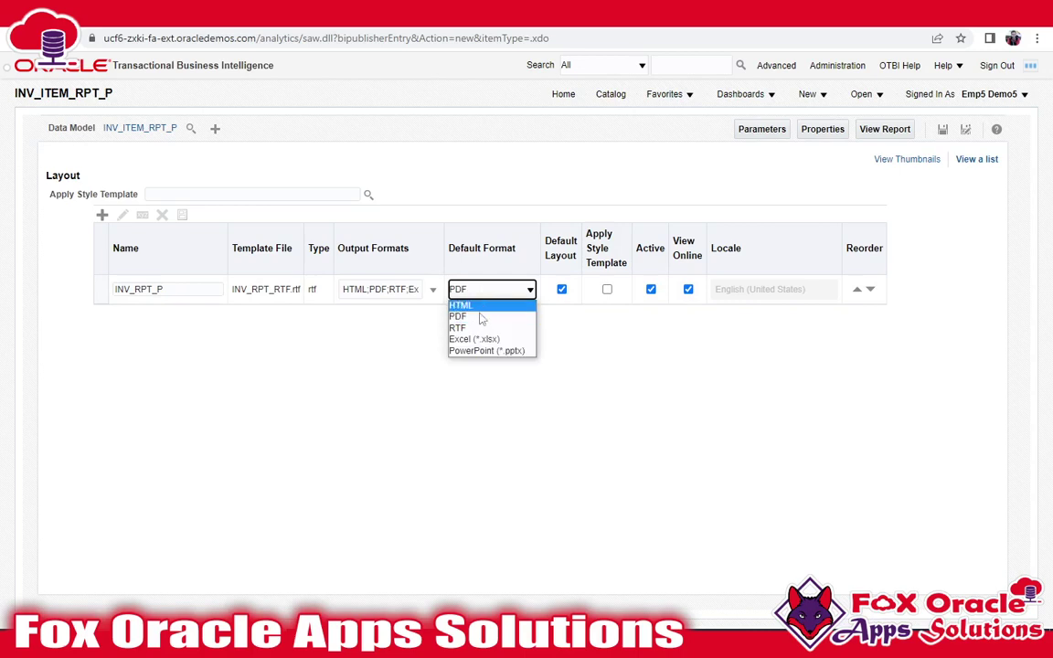
# - Add Excel (html) to the INV_RPT_P layout's output formats and check the choices offered for the default format
pyautogui.click(399, 291)
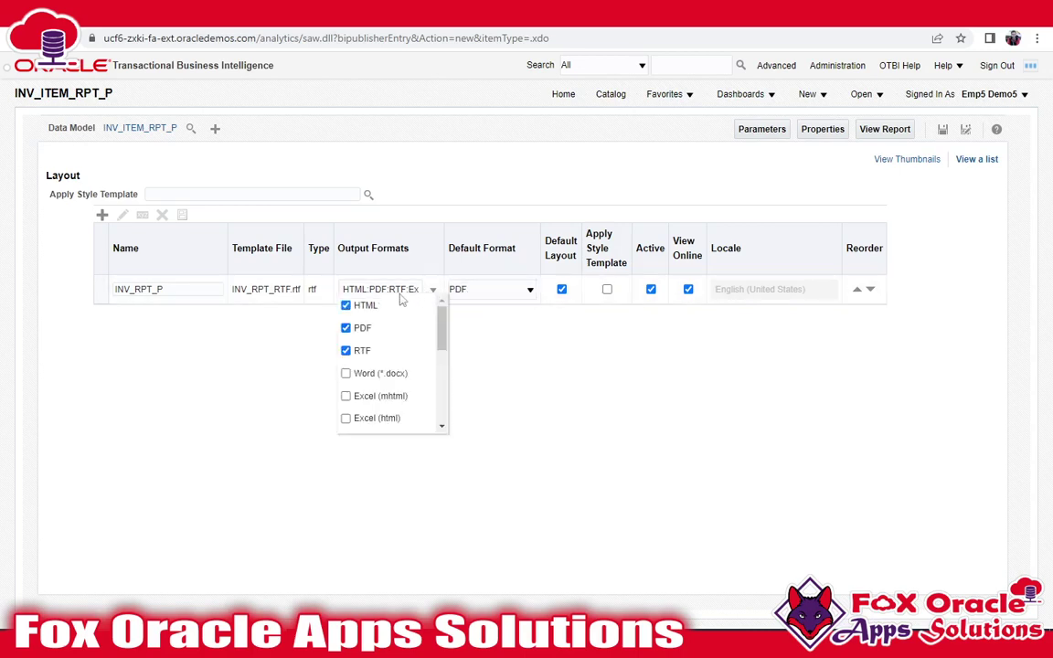
pyautogui.scroll(-4, 353, 375)
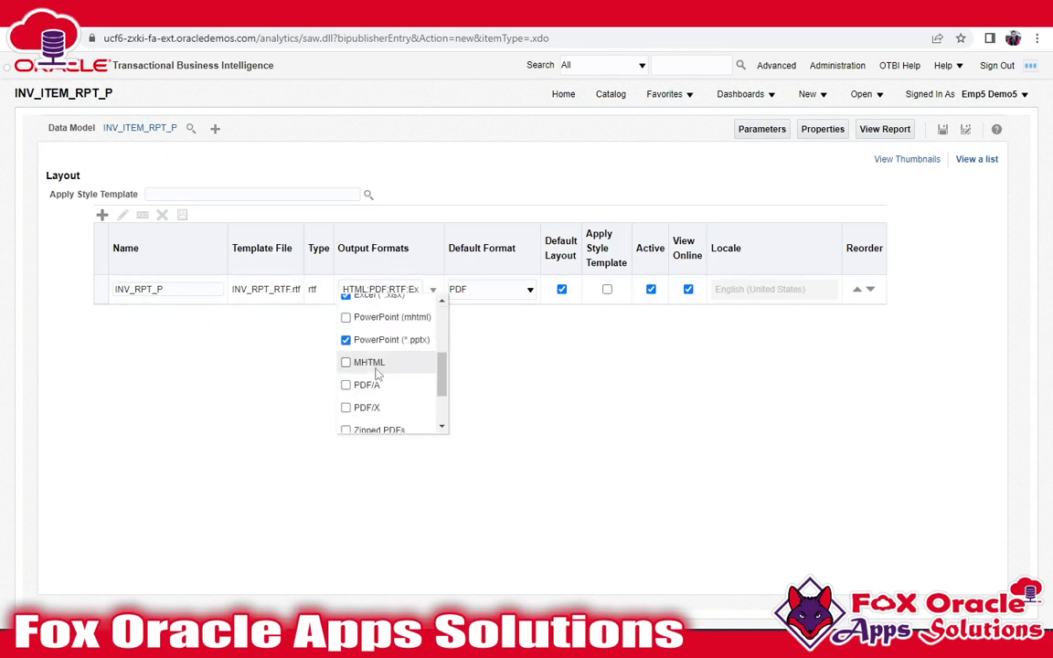
pyautogui.scroll(4, 362, 348)
pyautogui.scroll(-6, 356, 356)
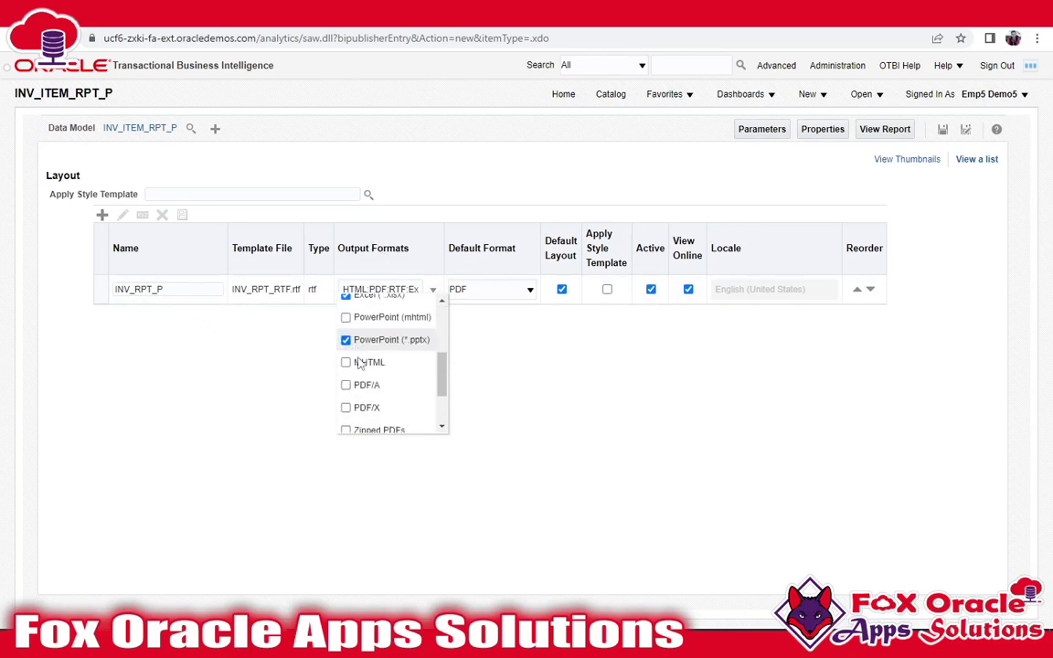
pyautogui.scroll(6, 363, 386)
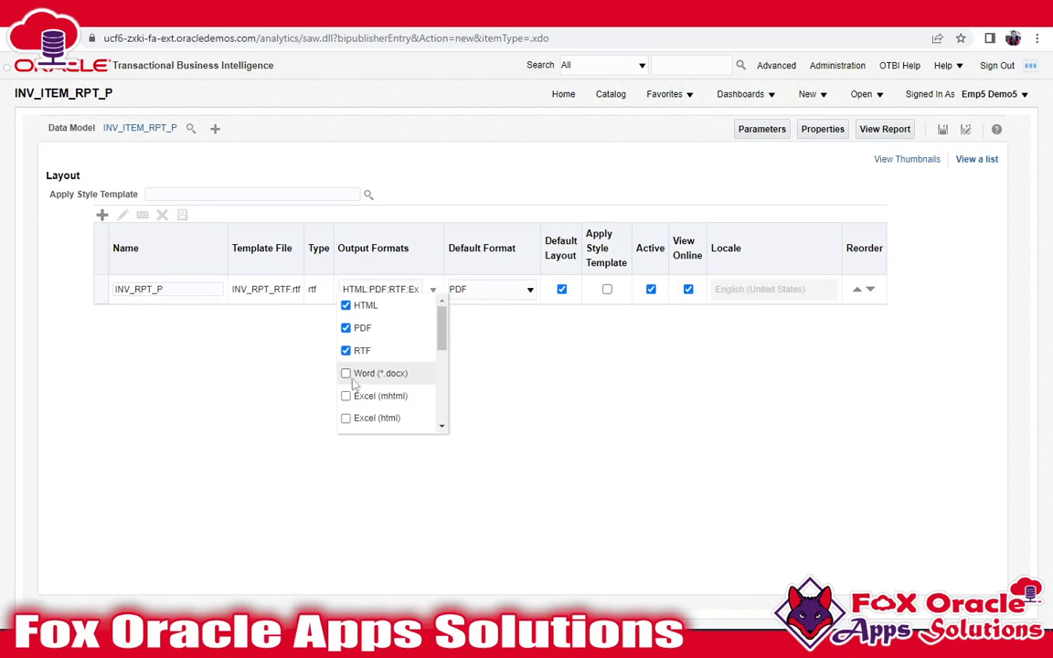
pyautogui.click(346, 396)
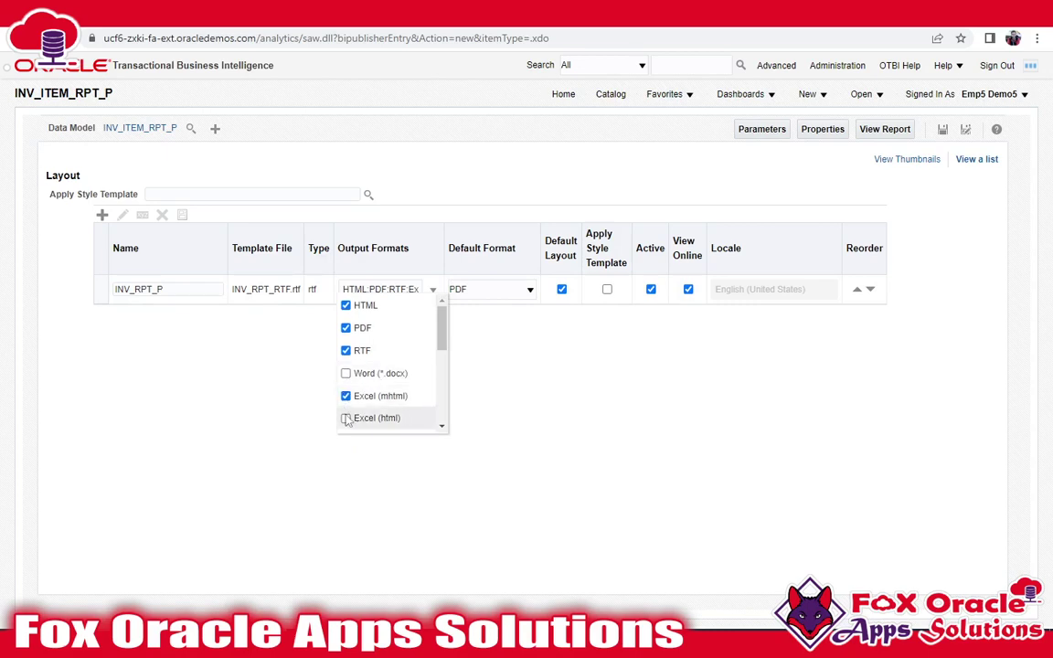
pyautogui.click(345, 418)
pyautogui.click(482, 335)
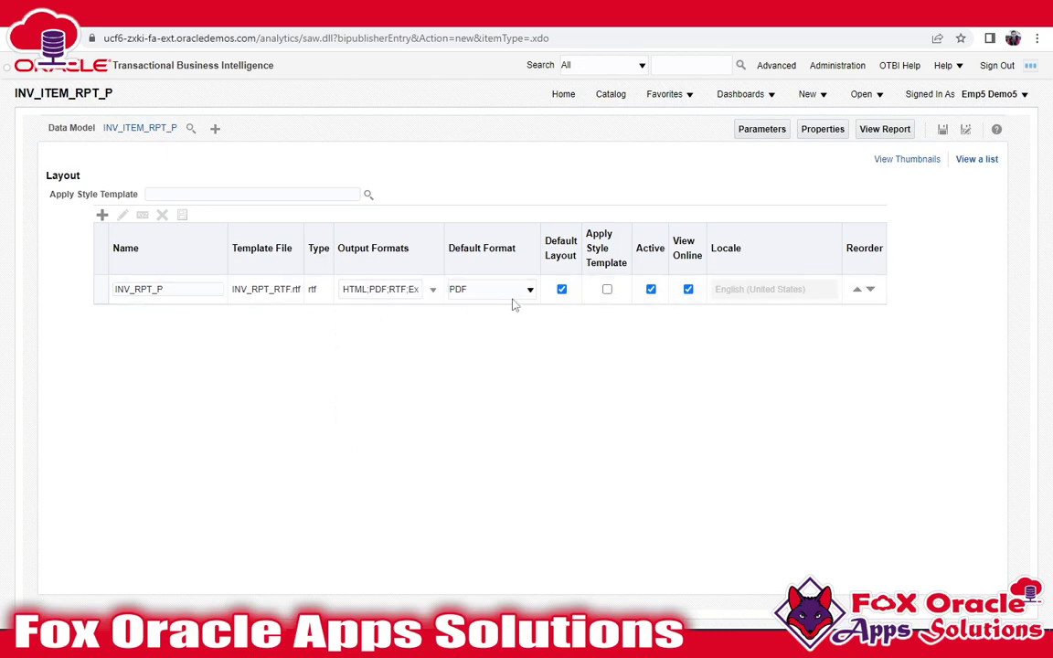
pyautogui.click(466, 289)
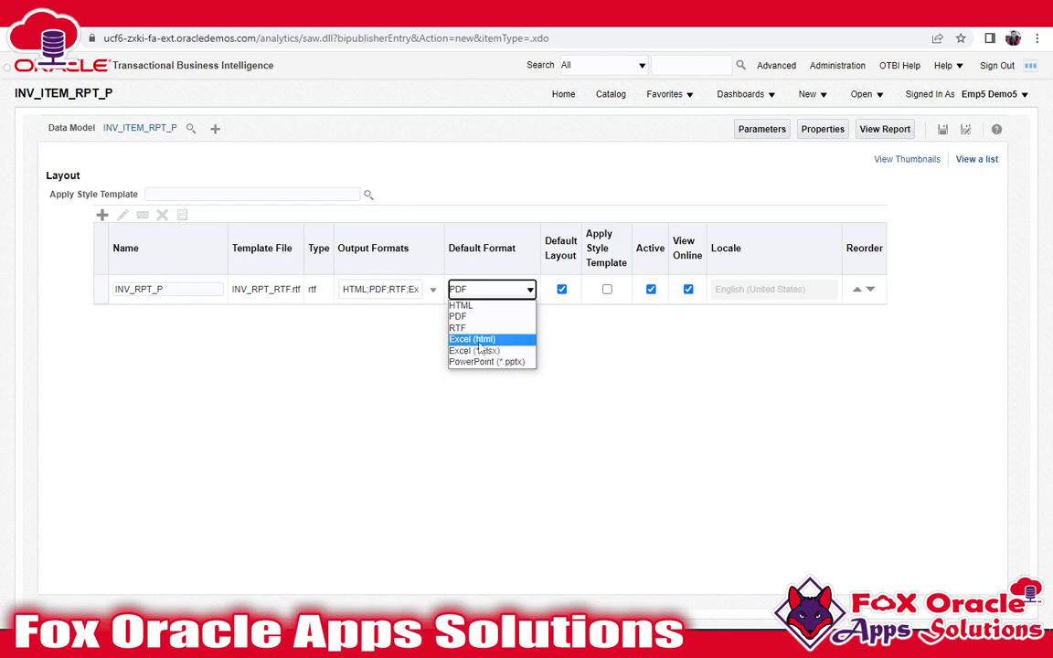
pyautogui.click(545, 297)
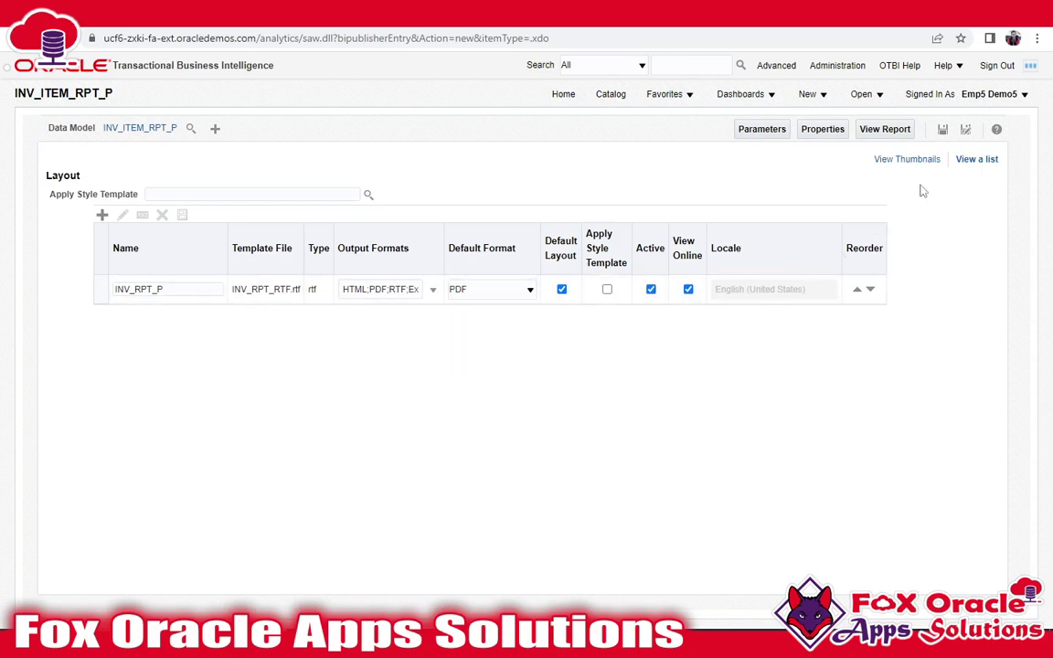
# - Save the report and open it for viewing, dismissing the warning about empty parameters
pyautogui.click(943, 130)
pyautogui.click(885, 133)
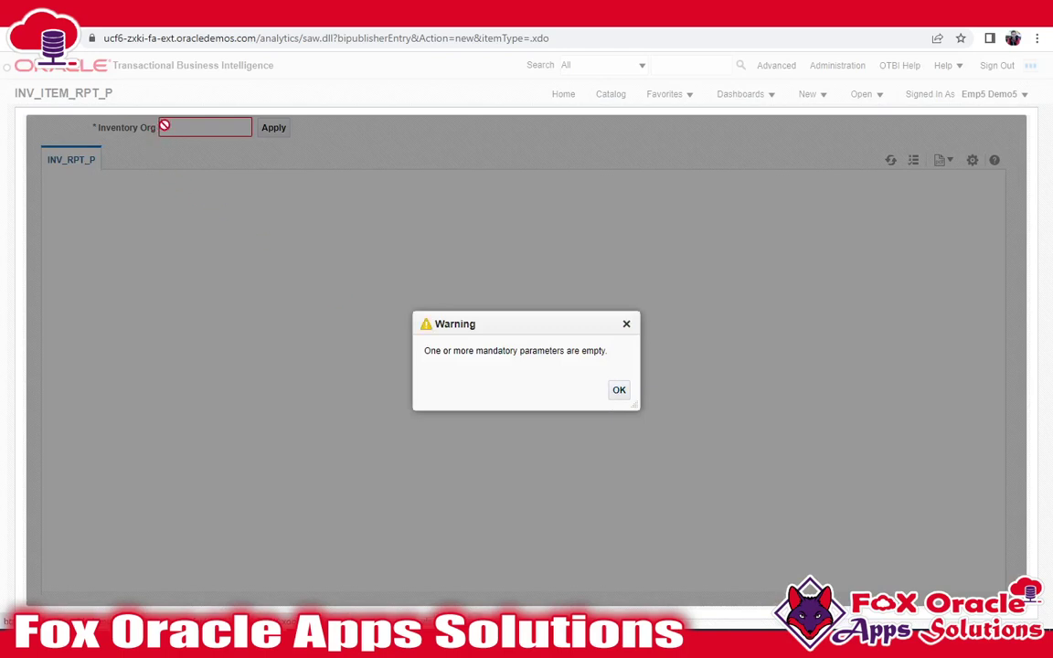
pyautogui.click(619, 391)
# - Run the report for Inventory Org 001 and look through the transaction rows in the PDF output
pyautogui.click(203, 126)
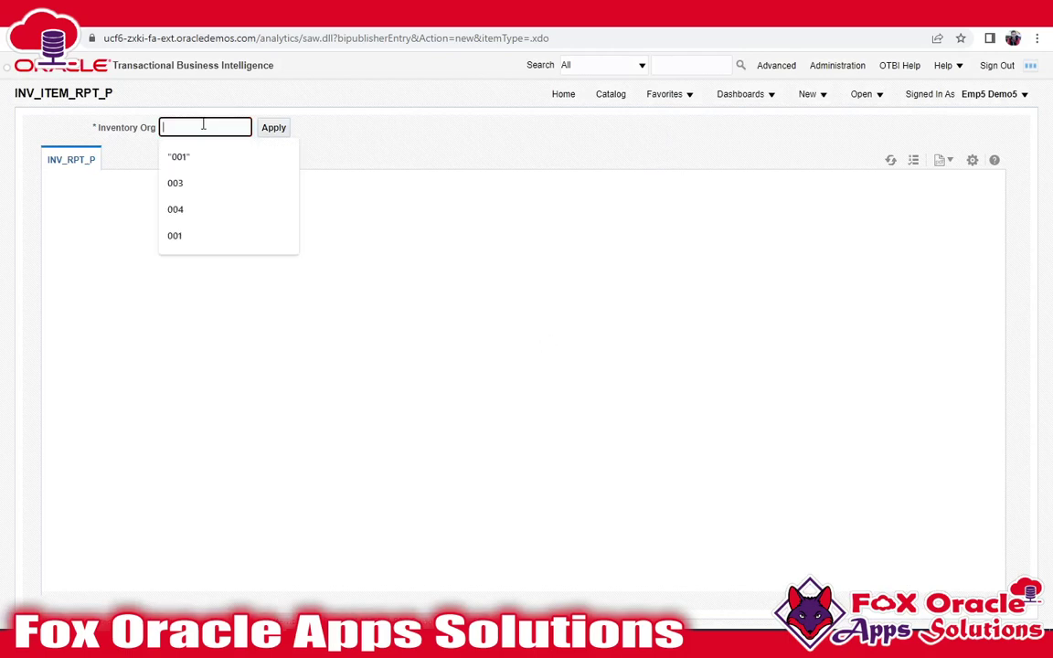
pyautogui.write('001')
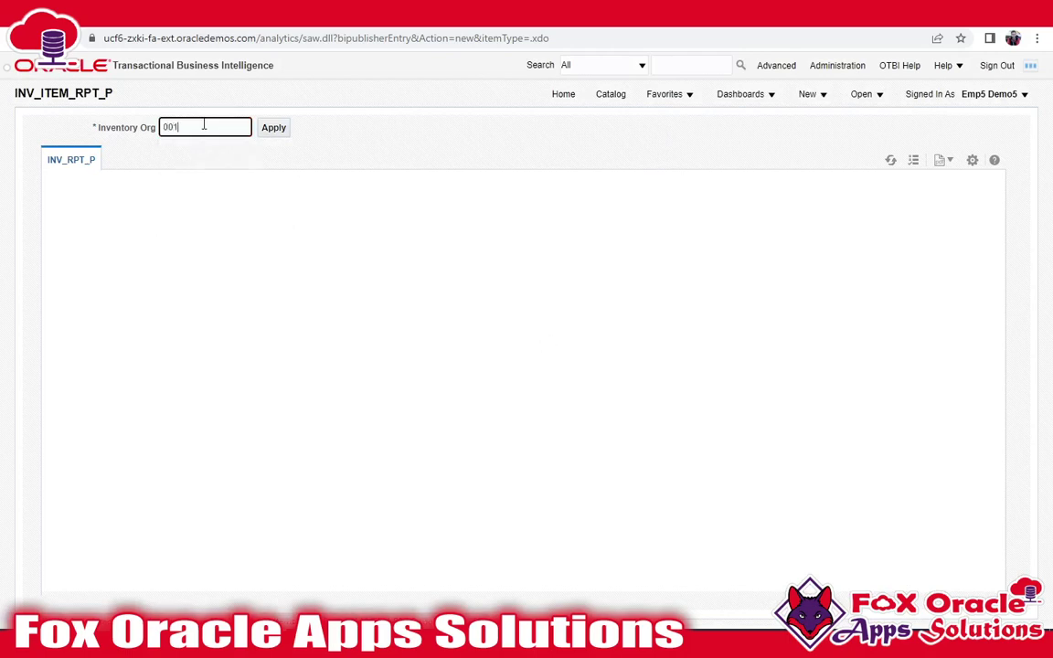
pyautogui.click(264, 133)
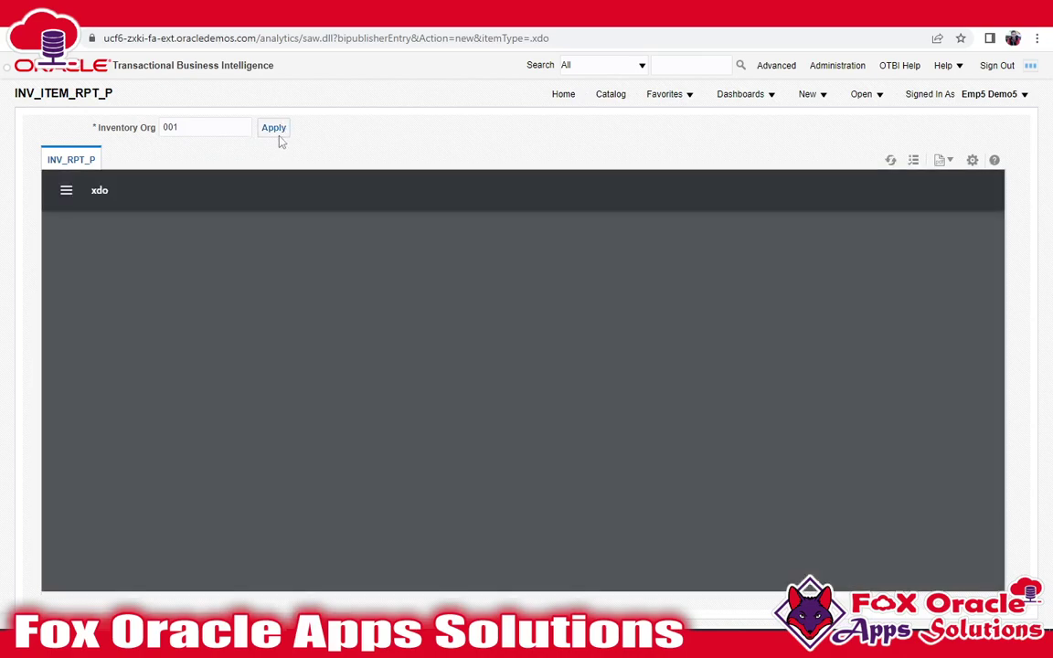
pyautogui.scroll(-15, 418, 352)
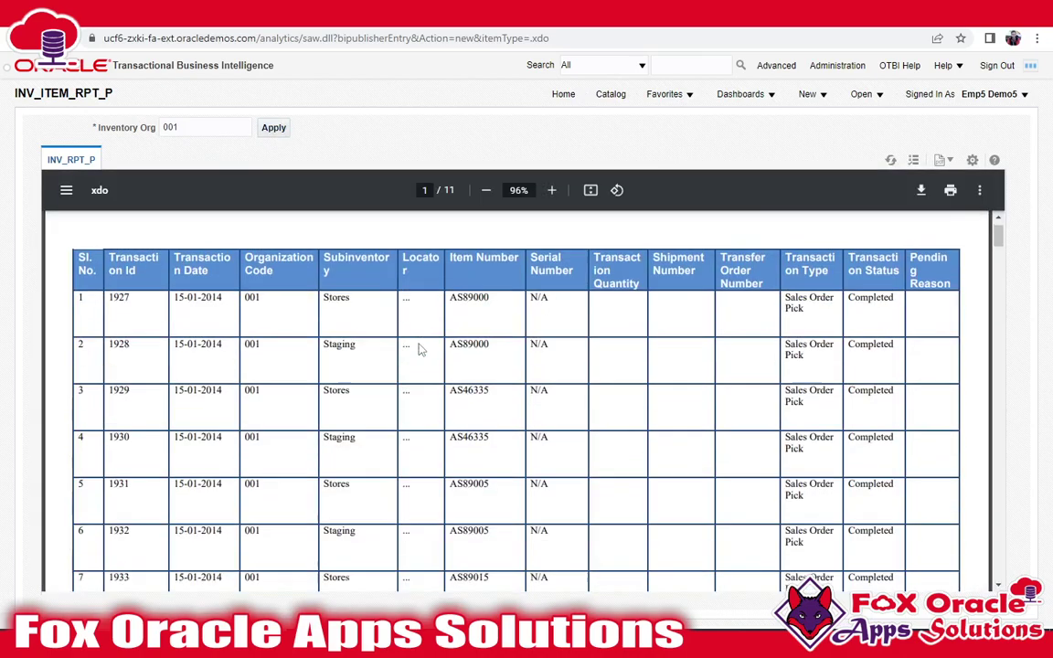
pyautogui.scroll(15, 486, 425)
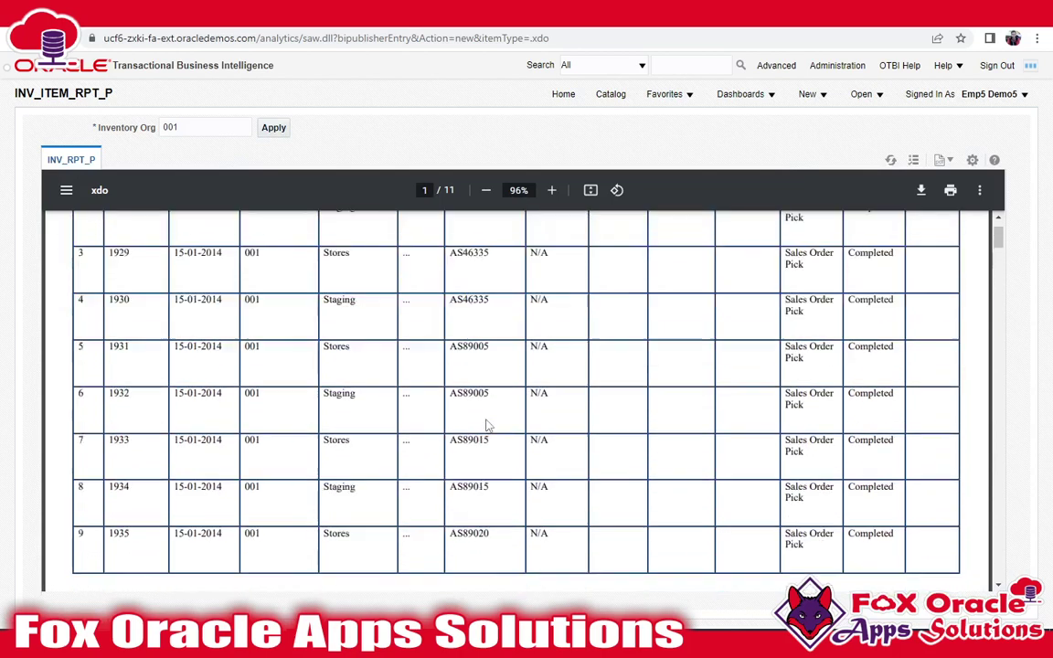